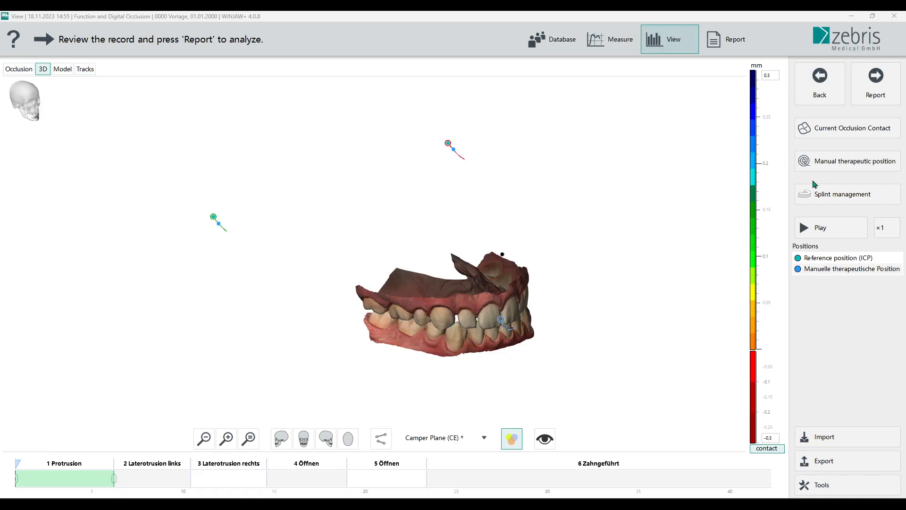
- Start a CTS comfort therapy splint design for 3D printing and set the bite position to about 2.2 mm incisal opening
click(873, 199)
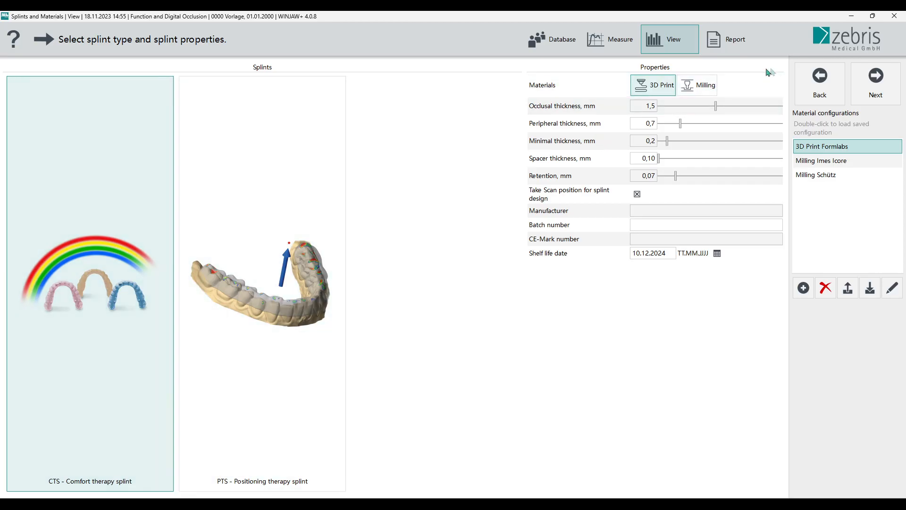
click(877, 93)
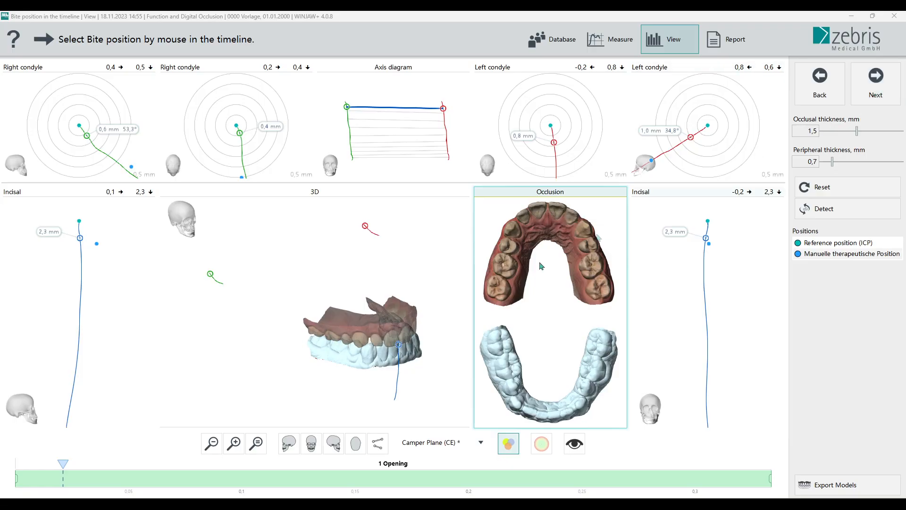
mouse_move(69, 469)
mouse_down()
mouse_move(127, 469)
mouse_move(46, 466)
mouse_up()
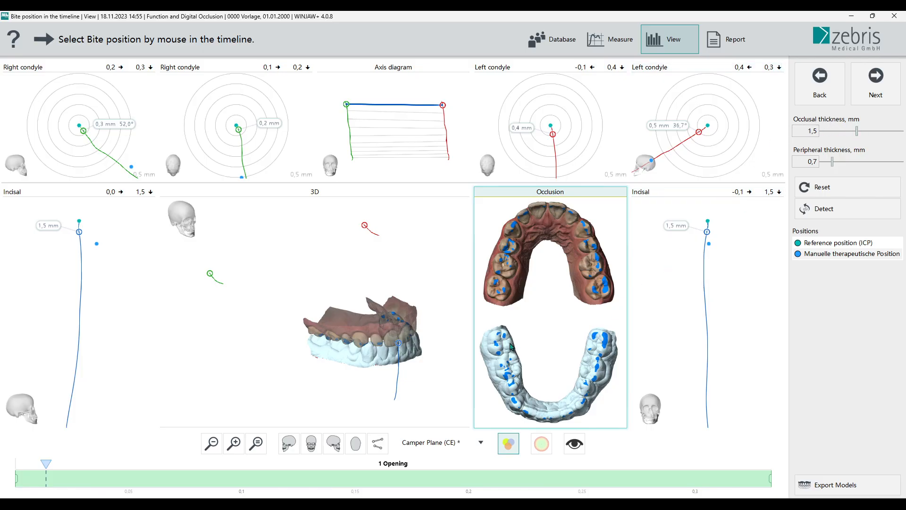
drag(46, 464, 63, 467)
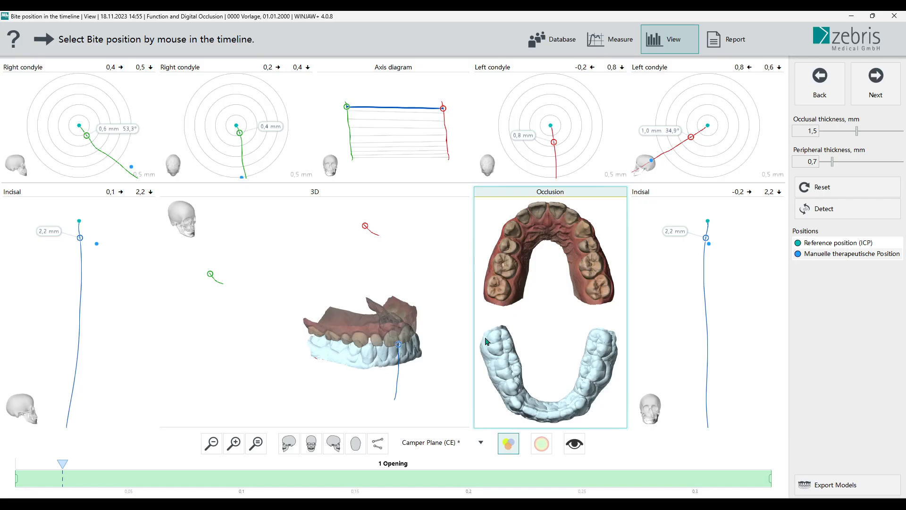
click(875, 84)
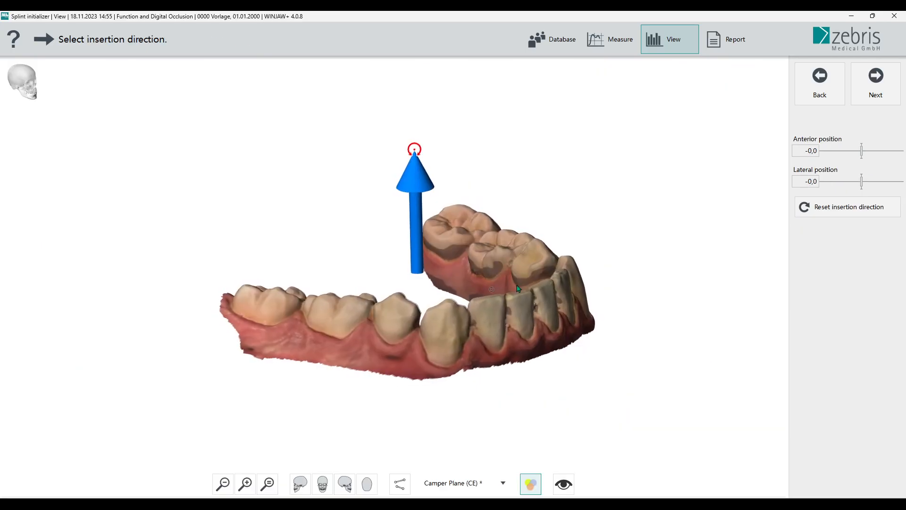
- Set the insertion direction to 0,0 anterior and 0,0 lateral and continue to marking the splint area
drag(491, 289, 577, 312)
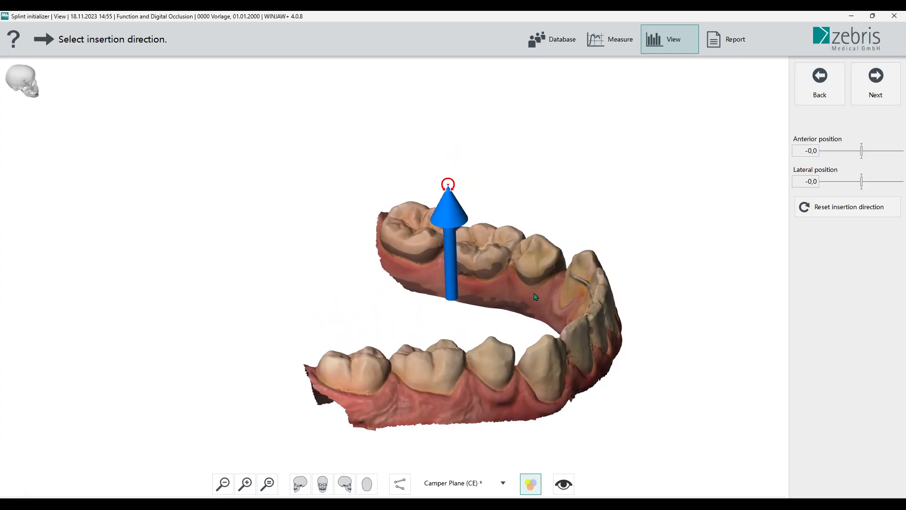
drag(518, 284, 539, 287)
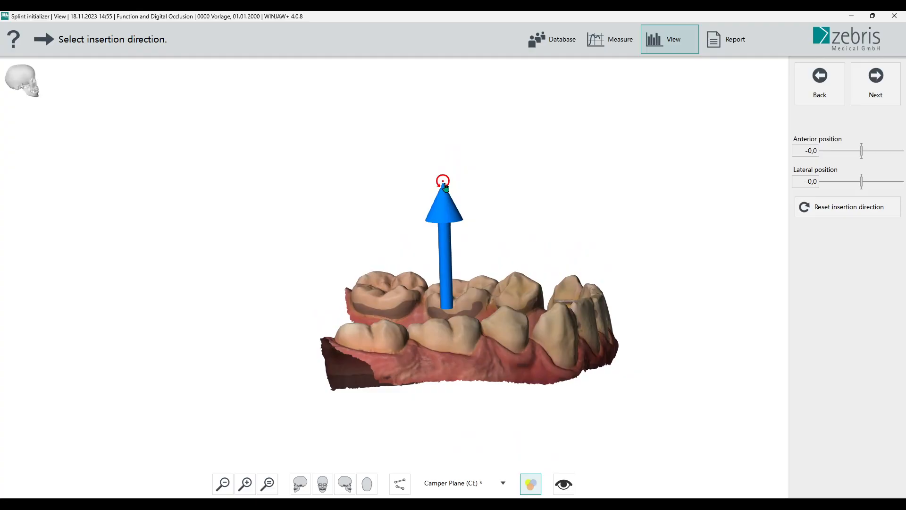
drag(444, 186, 467, 211)
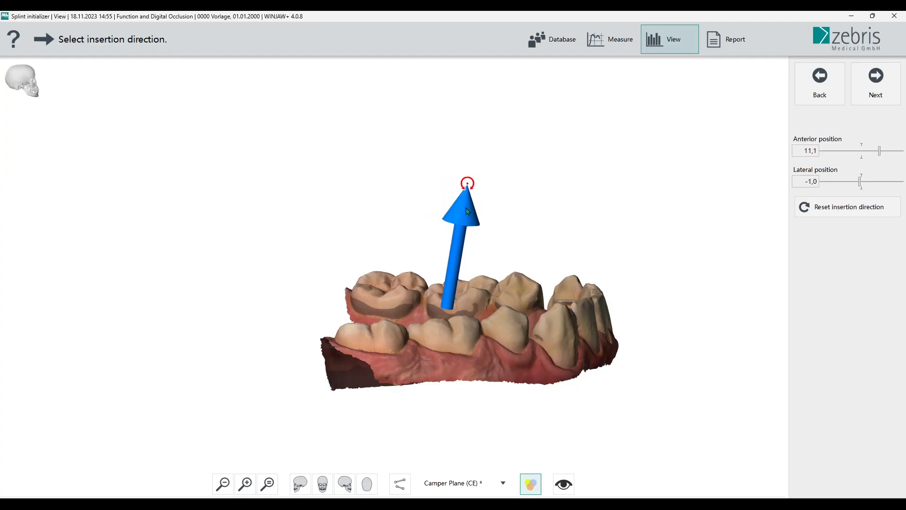
drag(879, 150, 862, 181)
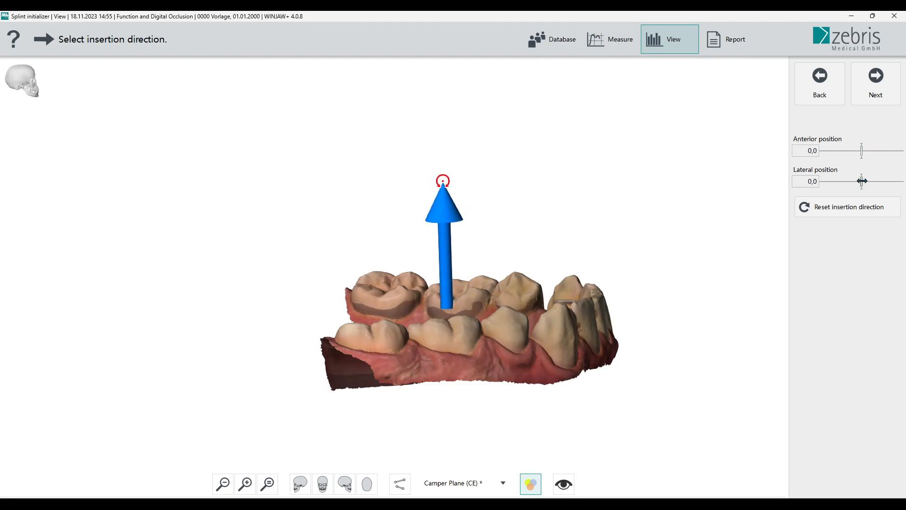
click(876, 95)
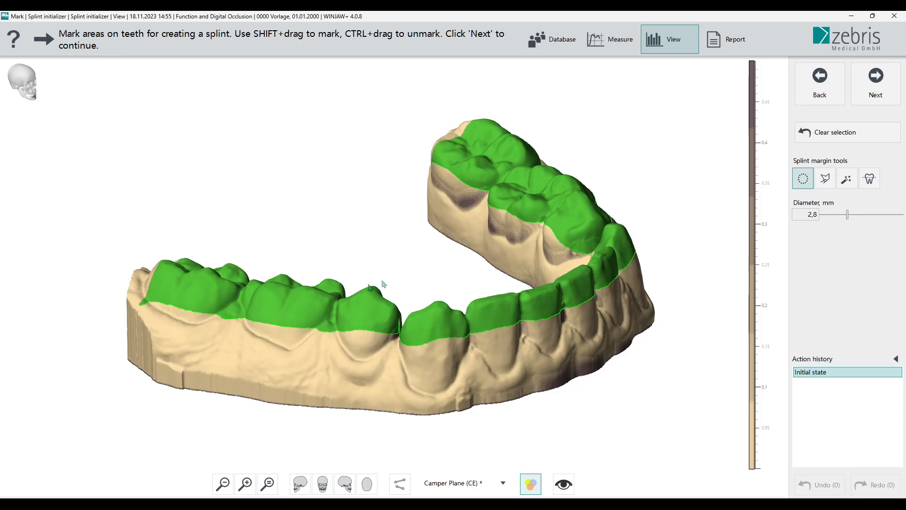
- Brush the splint margin down to the gum line on the rearmost molar's outer side and unmark the excess beside it
scroll(179, 311, up, 3)
scroll(179, 311, up, 2)
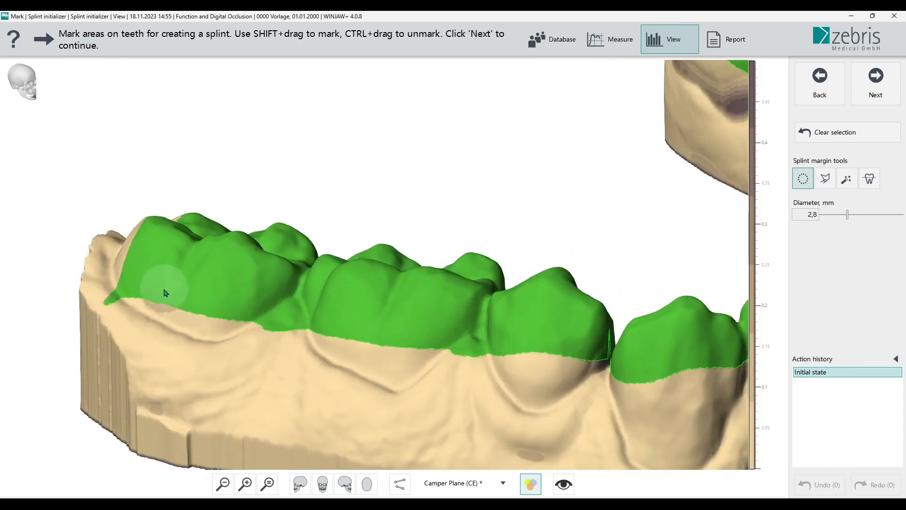
mouse_move(150, 281)
shift+mouse_down()
mouse_move(204, 313)
mouse_move(250, 302)
shift+mouse_up()
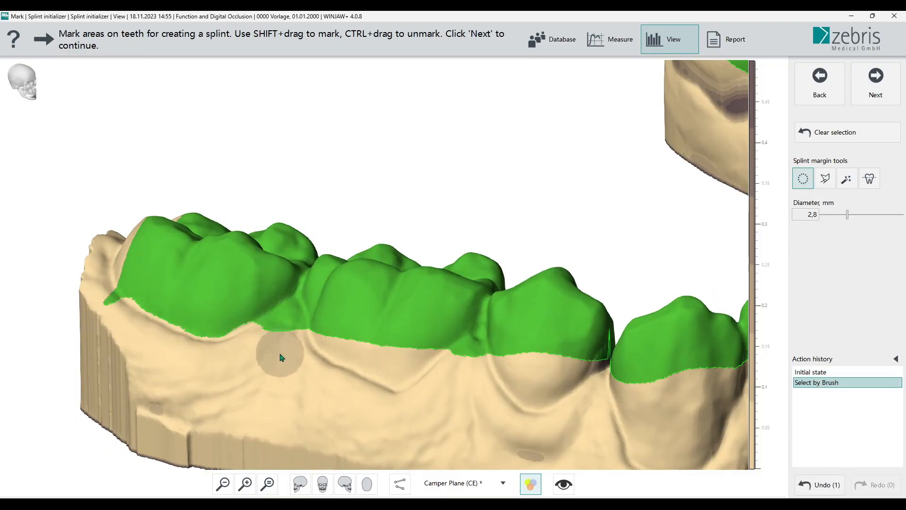
ctrl+drag(288, 343, 263, 348)
mouse_move(121, 340)
ctrl+mouse_down()
mouse_move(97, 293)
mouse_move(120, 281)
mouse_move(158, 290)
ctrl+mouse_up()
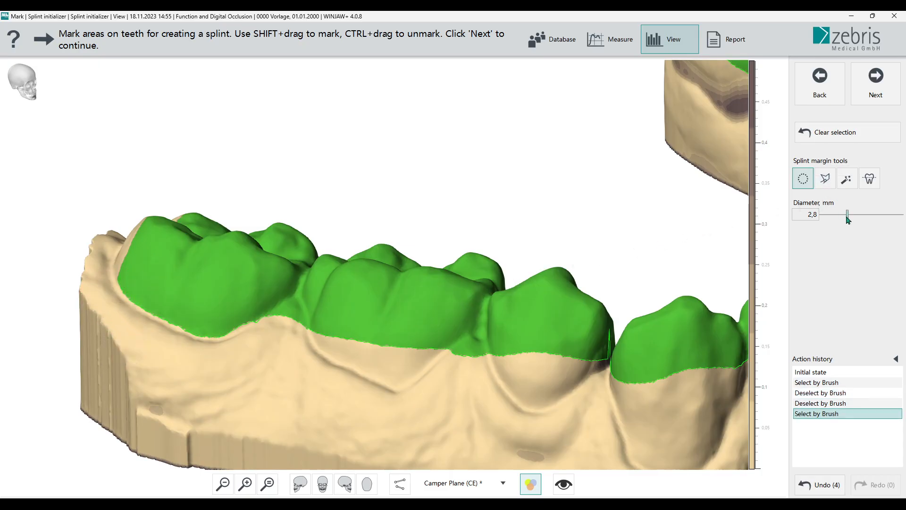
- Set the marking brush diameter to 3,7 mm
drag(847, 215, 886, 209)
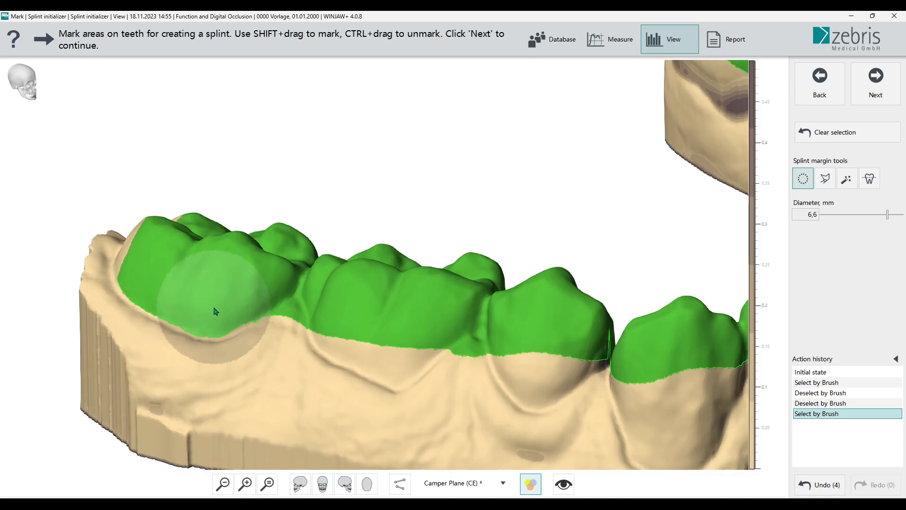
shift+scroll(214, 308, down, 6)
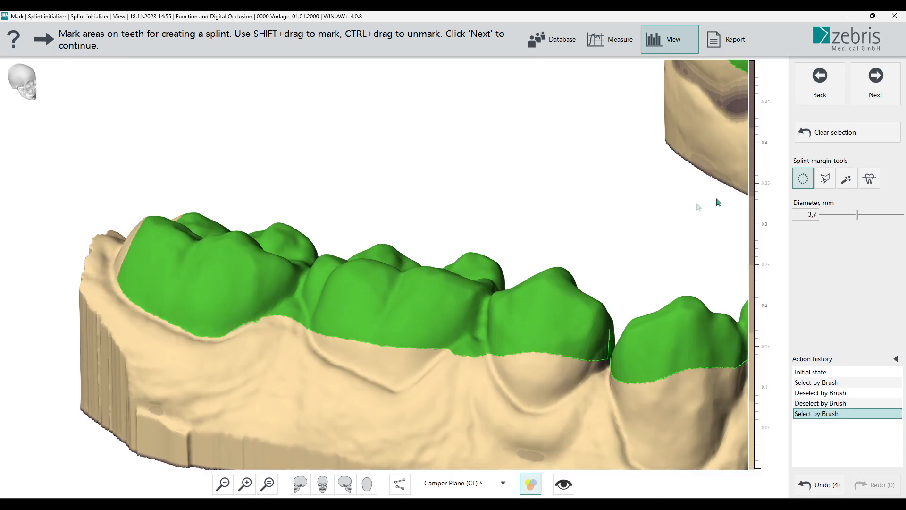
- Add the outer surfaces of the neighbouring molar, premolar and canine down to the gum line with a contour selection
click(825, 179)
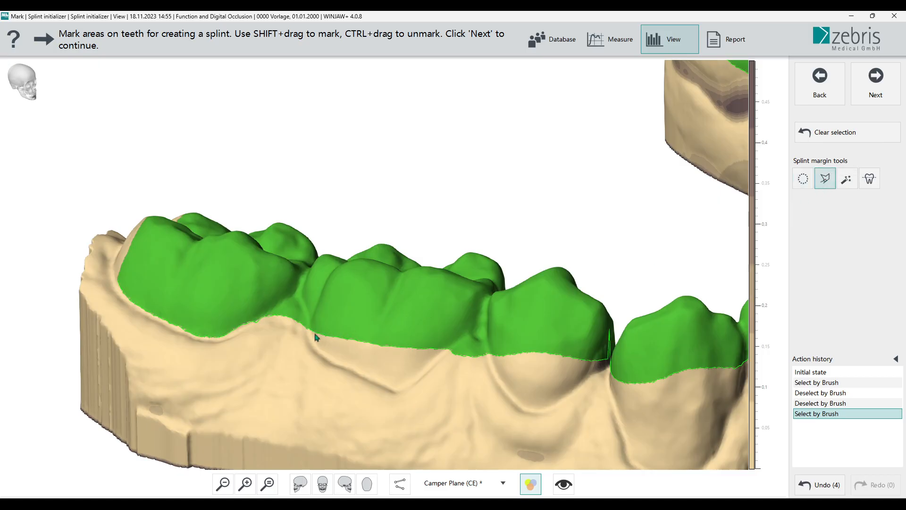
click(324, 351)
click(385, 379)
click(407, 378)
click(456, 345)
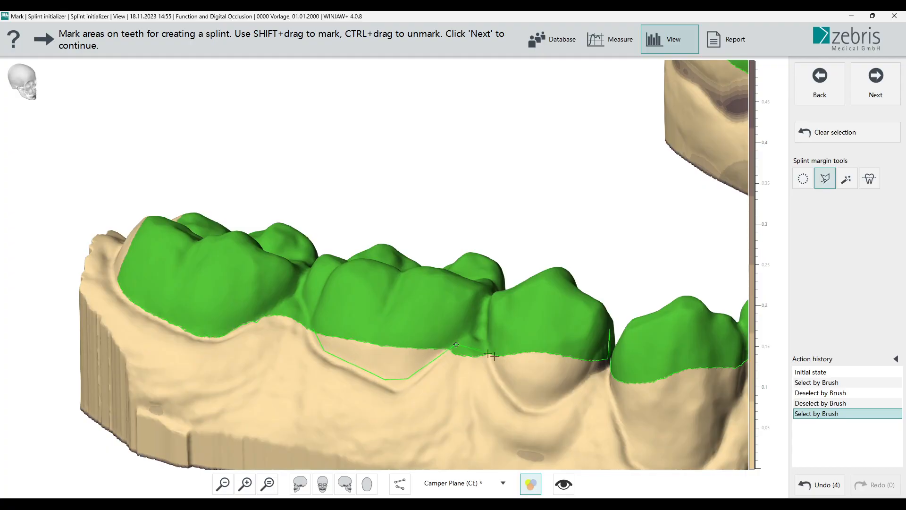
click(535, 405)
click(576, 388)
click(639, 453)
click(666, 468)
click(699, 454)
click(717, 407)
double_click(726, 362)
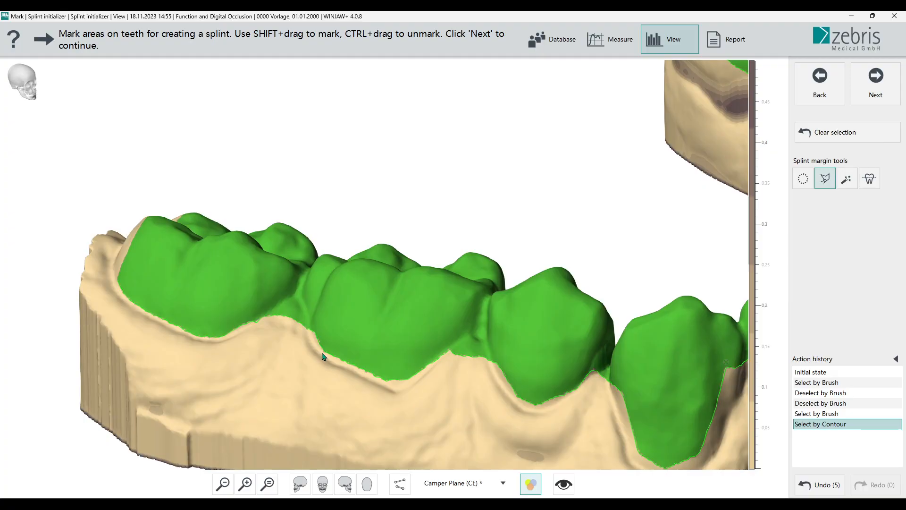
- Unmark the lower outer surfaces of the molar and premolar with a closed contour
click(313, 334)
click(332, 363)
click(397, 387)
click(452, 373)
click(484, 376)
click(519, 412)
click(565, 416)
click(607, 405)
click(625, 451)
click(609, 385)
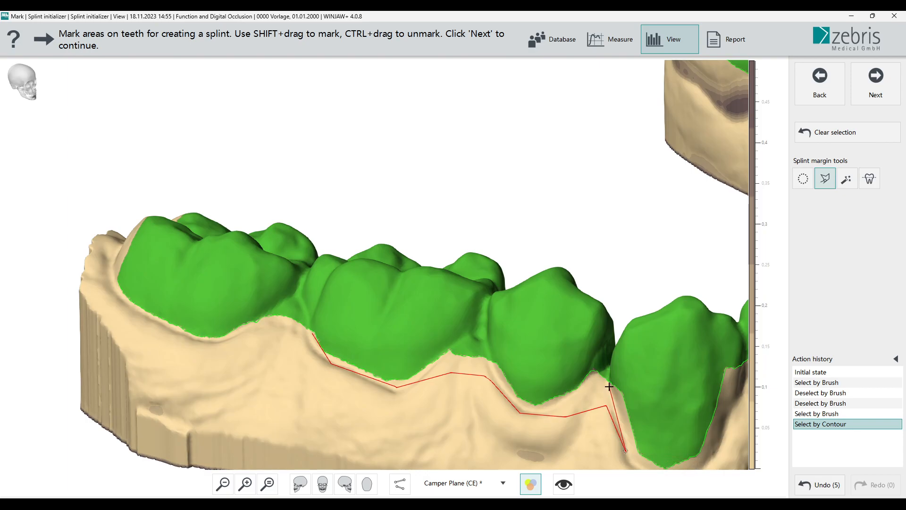
click(570, 360)
click(472, 336)
click(356, 315)
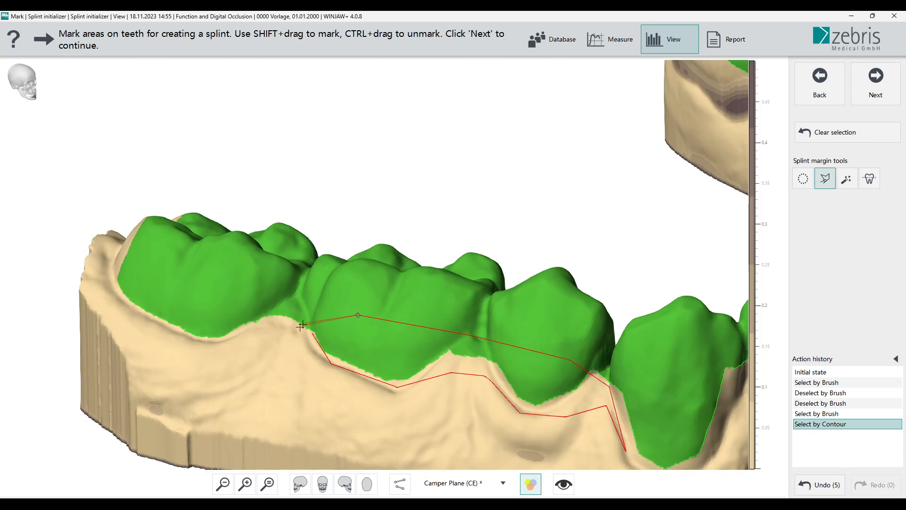
click(313, 336)
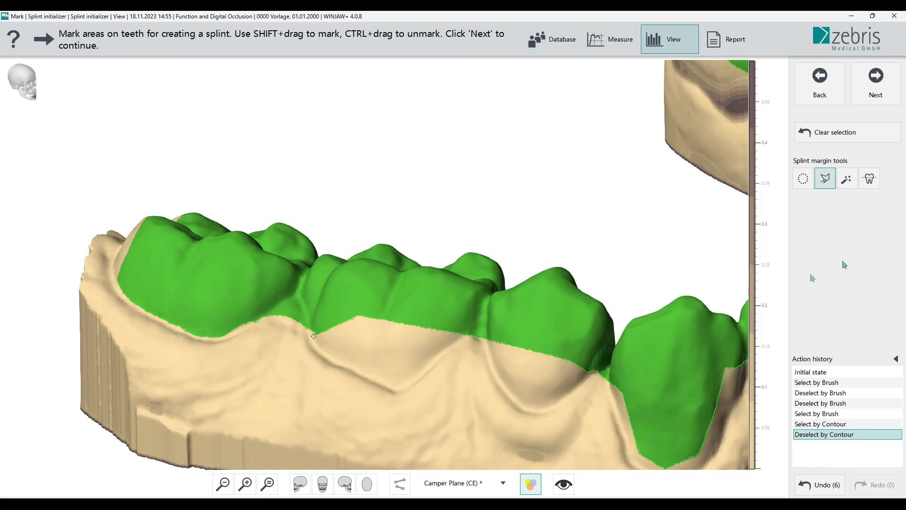
- Mark a band below the molars with the 5,1 mm cylinder tool and unmark it again
click(852, 181)
drag(194, 379, 231, 409)
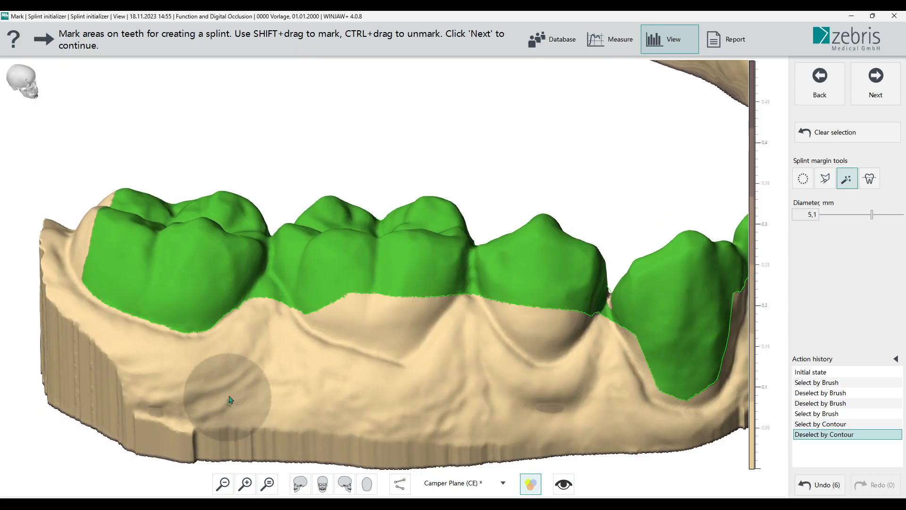
drag(307, 369, 304, 334)
shift+drag(161, 350, 386, 348)
mouse_move(272, 409)
mouse_down()
mouse_move(307, 414)
mouse_move(532, 374)
mouse_move(514, 369)
mouse_move(518, 343)
mouse_move(510, 364)
mouse_move(228, 391)
mouse_up()
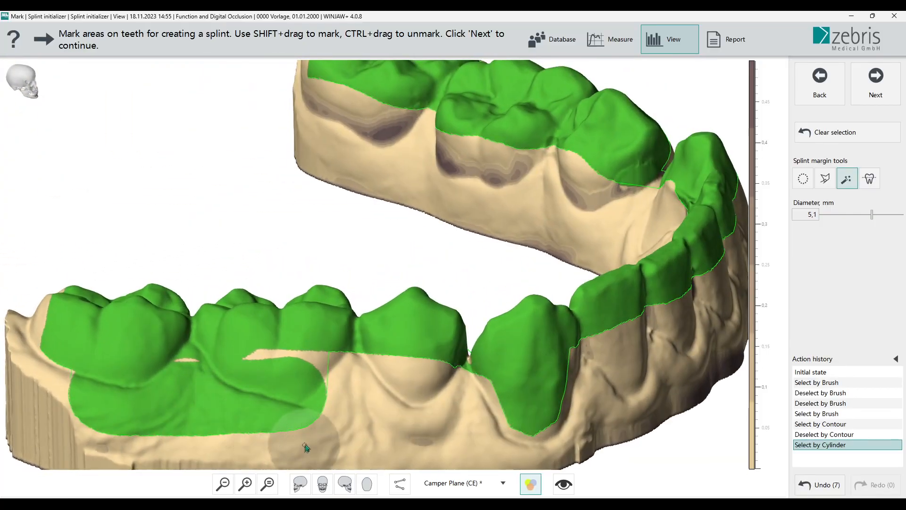
mouse_move(307, 443)
mouse_down()
mouse_move(310, 426)
mouse_move(319, 427)
mouse_move(289, 415)
mouse_move(85, 418)
mouse_move(103, 402)
mouse_move(307, 391)
mouse_move(253, 386)
mouse_move(136, 407)
mouse_up()
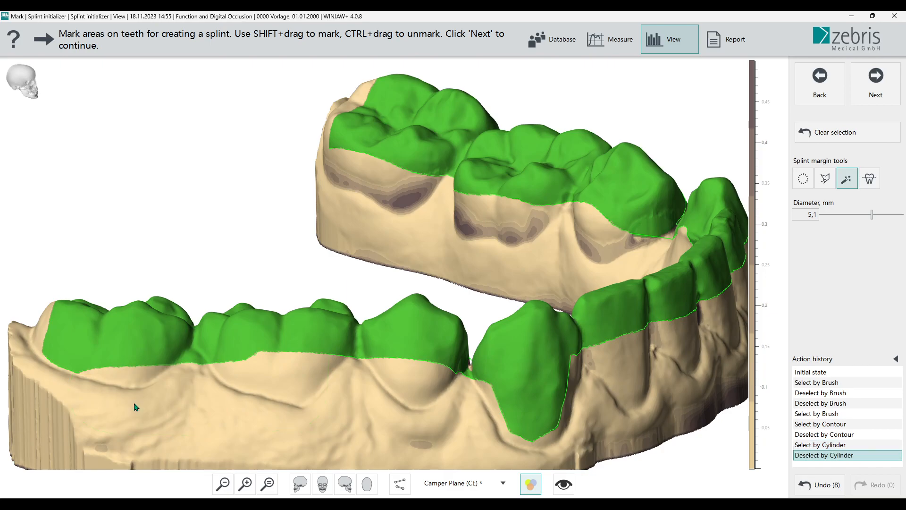
- Reselect the splint area on all teeth by height and increase the selection height above 3,1 mm
click(872, 180)
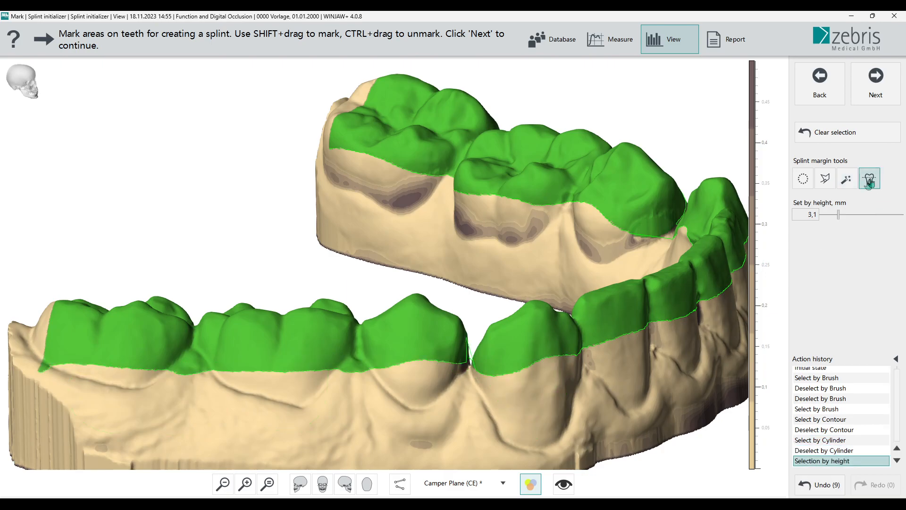
mouse_move(839, 215)
mouse_down()
mouse_move(869, 215)
mouse_move(841, 213)
mouse_move(855, 214)
mouse_up()
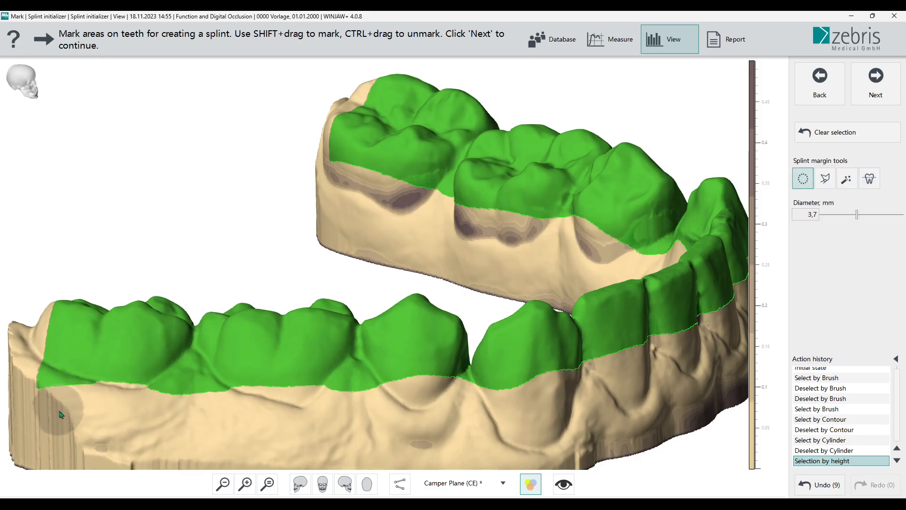
- Refine the splint margin along the outer gum line of the molars and premolar with the brush, undoing the stray mark below the premolar
drag(58, 410, 71, 435)
mouse_move(40, 395)
ctrl+mouse_down()
mouse_move(50, 389)
mouse_move(116, 406)
ctrl+mouse_up()
ctrl+drag(196, 391, 232, 403)
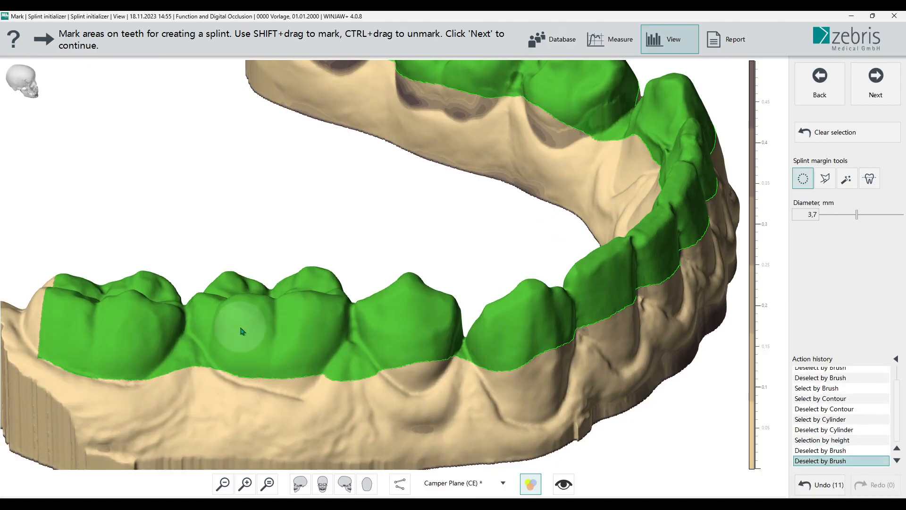
mouse_move(289, 367)
shift+mouse_down()
mouse_move(336, 401)
mouse_move(376, 398)
mouse_move(320, 378)
shift+mouse_up()
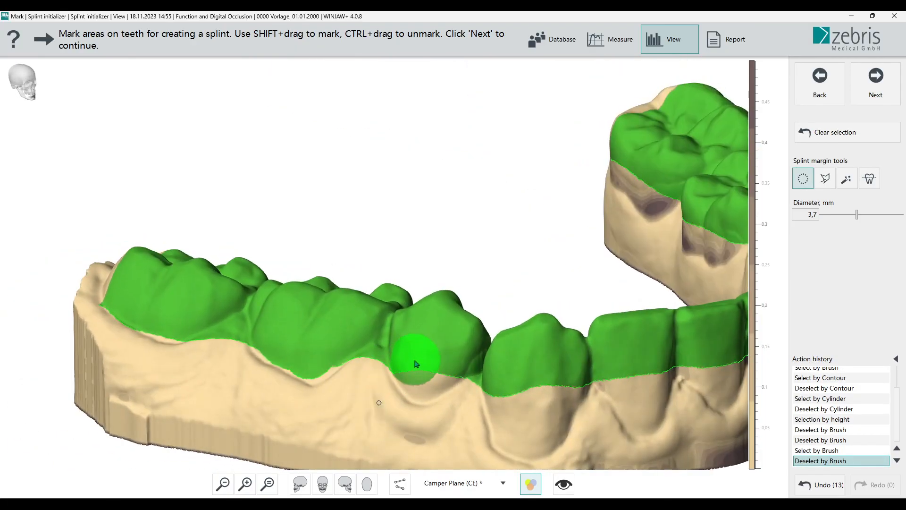
shift+drag(419, 374, 439, 367)
shift+click(444, 405)
middle_drag(444, 405, 314, 330)
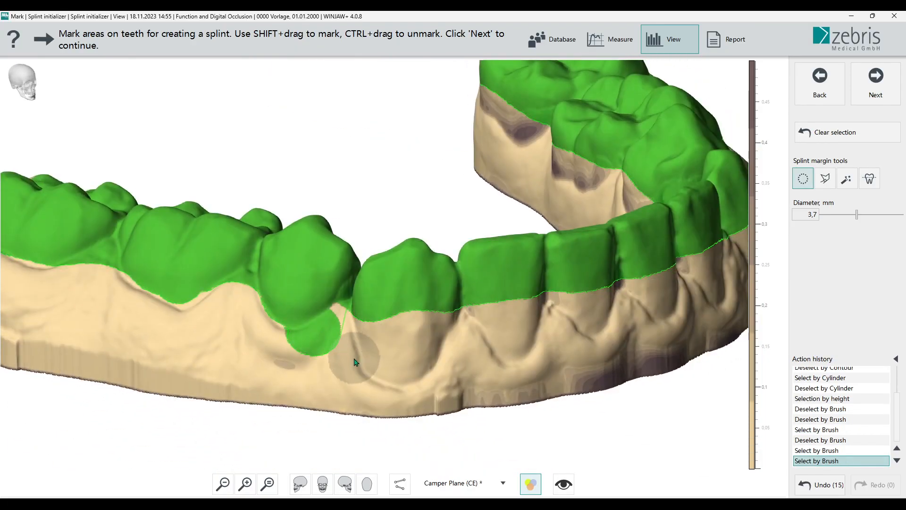
key(ctrl+z)
- Adjust the splint margin along the outer side of the canine and front teeth by brushing areas in and out
mouse_move(383, 325)
shift+mouse_down()
mouse_move(391, 354)
mouse_move(431, 310)
shift+mouse_up()
middle_drag(708, 349, 465, 366)
mouse_move(465, 367)
mouse_down()
mouse_move(375, 324)
mouse_move(411, 307)
mouse_move(554, 283)
mouse_up()
shift+drag(497, 286, 476, 282)
middle_drag(543, 269, 343, 310)
mouse_move(395, 348)
ctrl+mouse_down()
mouse_move(400, 356)
mouse_move(399, 343)
mouse_move(453, 319)
mouse_move(516, 318)
ctrl+mouse_up()
ctrl+drag(556, 364, 598, 350)
- Refine the outer splint margin on the opposite side of the arch and mark the back of its rearmost molar
middle_drag(623, 353, 420, 387)
shift+drag(471, 385, 509, 367)
mouse_move(453, 396)
ctrl+mouse_down()
mouse_move(516, 369)
mouse_move(448, 392)
mouse_move(381, 381)
mouse_move(389, 385)
ctrl+mouse_up()
drag(420, 407, 292, 419)
mouse_move(578, 386)
shift+mouse_down()
mouse_move(532, 370)
mouse_move(562, 356)
shift+mouse_up()
mouse_move(547, 381)
mouse_down()
mouse_move(488, 389)
mouse_move(312, 374)
mouse_move(288, 352)
mouse_up()
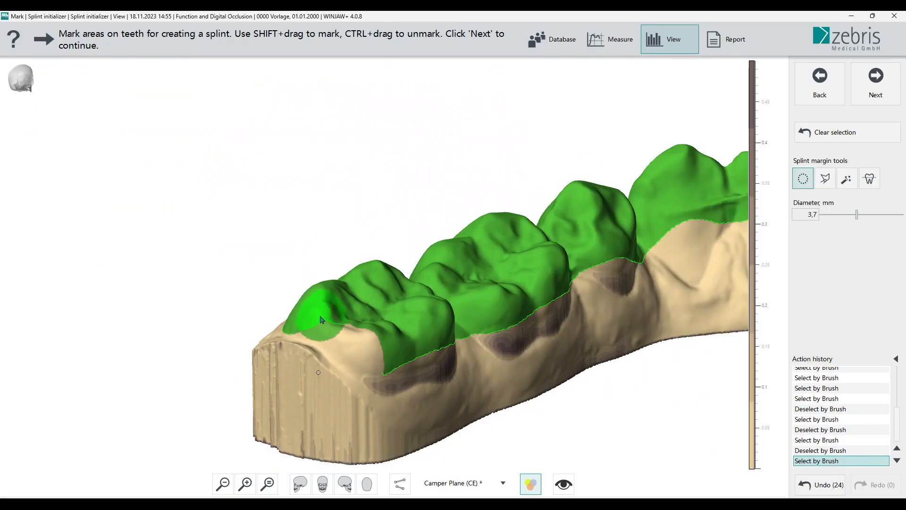
shift+drag(370, 351, 374, 356)
- Examine the splint margin and the shaded undercut areas on the inner side and back of the molars
mouse_move(439, 383)
mouse_down()
mouse_move(371, 367)
mouse_move(332, 343)
mouse_move(364, 346)
mouse_up()
scroll(398, 378, up, 4)
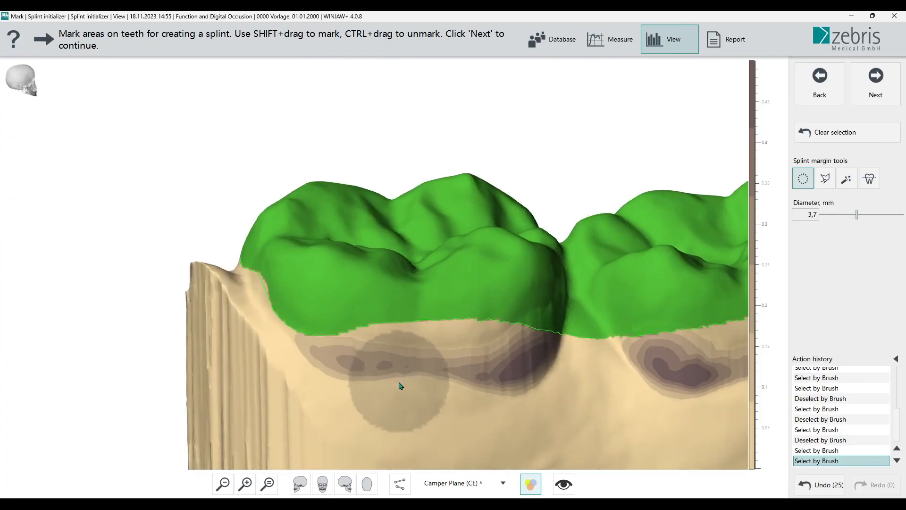
scroll(398, 411, up, 1)
drag(397, 423, 395, 430)
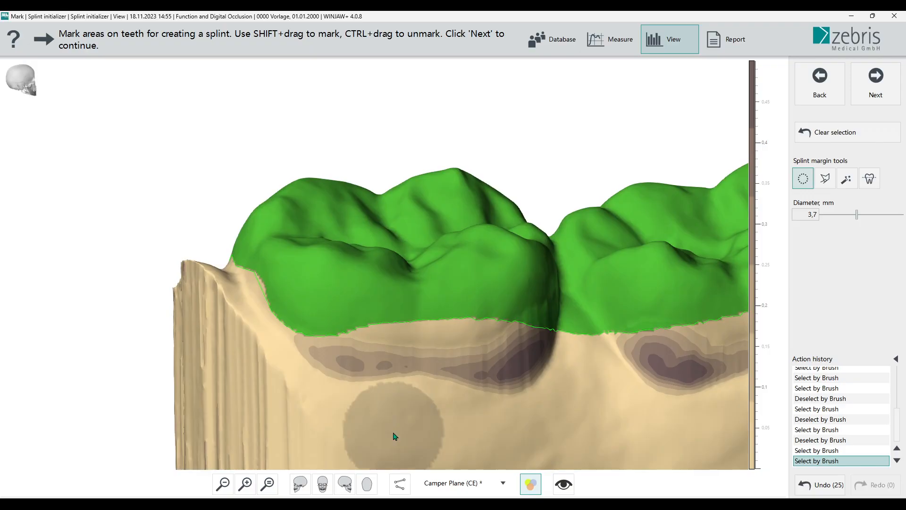
drag(395, 436, 592, 412)
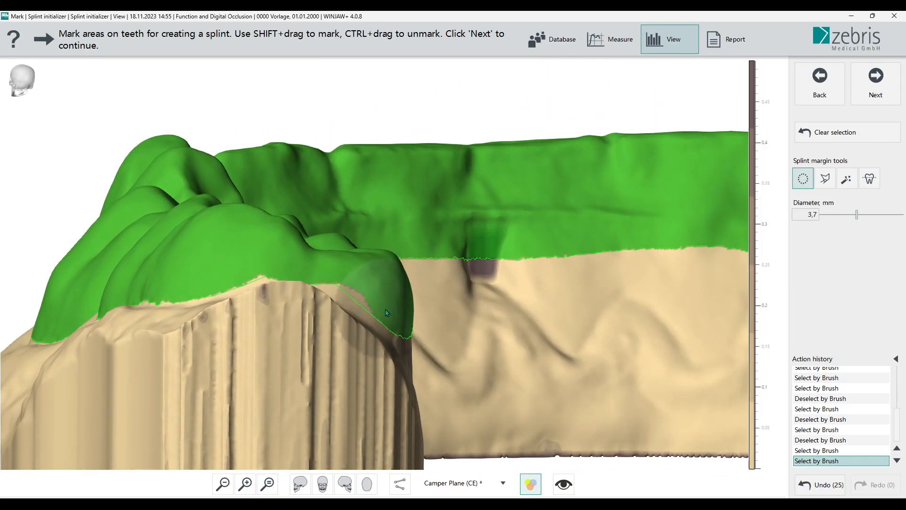
scroll(409, 321, up, 2)
scroll(409, 321, up, 1)
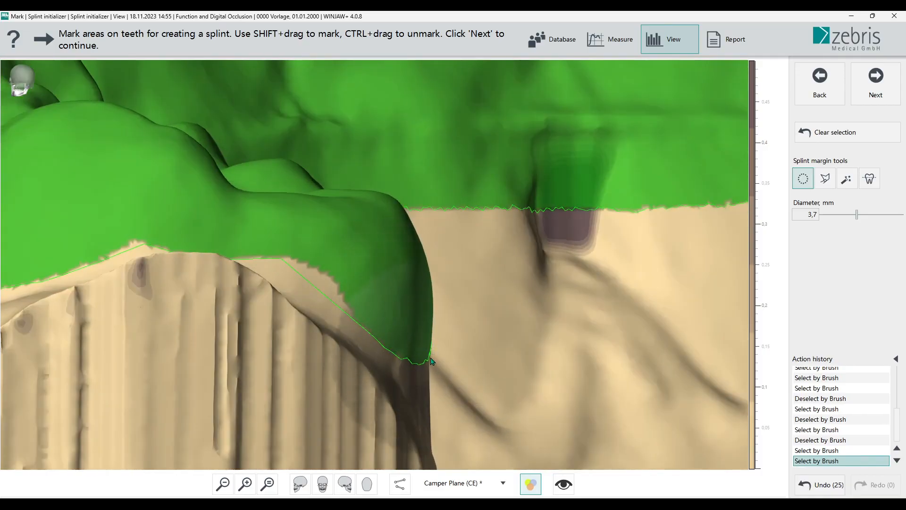
mouse_move(431, 467)
mouse_down()
mouse_move(480, 410)
mouse_move(418, 330)
mouse_move(291, 368)
mouse_move(295, 354)
mouse_move(358, 335)
mouse_move(575, 303)
mouse_move(378, 417)
mouse_move(301, 396)
mouse_up()
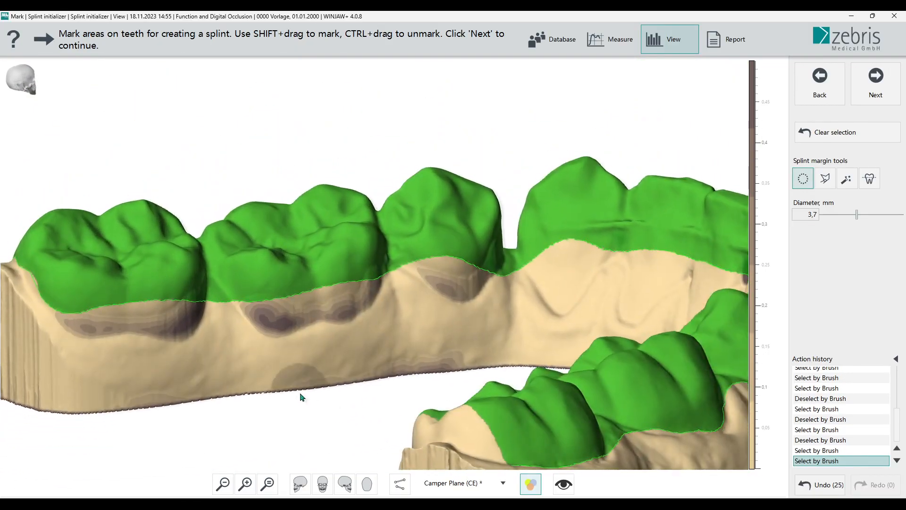
- Extend the splint margin down the inner side of the rearmost molar with the 3.7 mm brush and trim its lower edge
right_drag(301, 396, 456, 414)
scroll(233, 303, up, 5)
drag(254, 334, 240, 311)
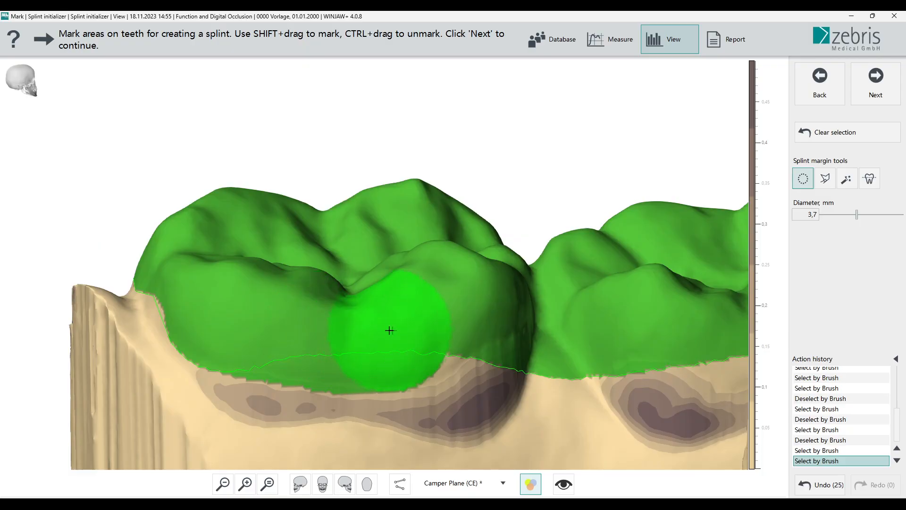
shift+click(424, 325)
mouse_move(411, 324)
mouse_down()
mouse_move(263, 324)
mouse_move(224, 344)
mouse_move(148, 332)
mouse_move(242, 353)
mouse_up()
shift+drag(326, 338, 328, 342)
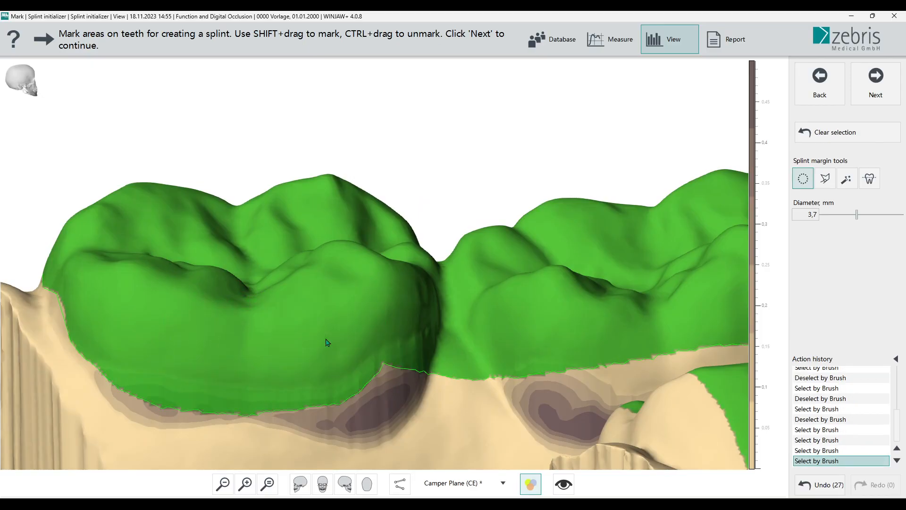
mouse_move(142, 435)
ctrl+mouse_down()
mouse_move(135, 441)
mouse_move(303, 451)
mouse_move(396, 423)
mouse_move(332, 443)
ctrl+mouse_up()
mouse_move(446, 381)
mouse_down()
mouse_move(451, 412)
mouse_move(406, 433)
mouse_move(472, 397)
mouse_move(335, 378)
mouse_up()
- Extend the splint margin further down along the inner side of the front molar and premolar by brushing areas in
mouse_move(454, 300)
shift+mouse_down()
mouse_move(502, 316)
mouse_move(583, 303)
shift+mouse_up()
drag(581, 303, 200, 397)
shift+drag(384, 342, 476, 368)
mouse_move(543, 373)
mouse_down()
mouse_move(299, 320)
mouse_move(274, 358)
mouse_up()
- Trim the splint margin along the inner side of the canine and front teeth by brushing areas out
mouse_move(353, 362)
ctrl+mouse_down()
mouse_move(492, 302)
mouse_move(521, 298)
ctrl+mouse_up()
drag(524, 299, 123, 288)
mouse_move(102, 287)
ctrl+mouse_down()
mouse_move(283, 289)
mouse_move(442, 310)
ctrl+mouse_up()
drag(443, 313, 164, 275)
mouse_move(134, 249)
ctrl+mouse_down()
mouse_move(381, 256)
mouse_move(439, 278)
ctrl+mouse_up()
mouse_move(541, 276)
mouse_down()
mouse_move(451, 262)
mouse_move(518, 242)
mouse_move(330, 249)
mouse_up()
- Extend the inner splint margin along the premolar and molars on the opposite side of the arch and trim the excess mark
shift+drag(417, 195, 420, 183)
mouse_move(425, 189)
mouse_down()
mouse_move(323, 206)
mouse_move(319, 216)
mouse_up()
mouse_move(351, 221)
shift+mouse_down()
mouse_move(406, 231)
mouse_move(414, 241)
shift+mouse_up()
drag(415, 241, 198, 209)
mouse_move(431, 251)
shift+mouse_down()
mouse_move(429, 259)
mouse_move(512, 275)
mouse_move(531, 269)
shift+mouse_up()
middle_drag(692, 254, 256, 217)
mouse_move(307, 222)
shift+mouse_down()
mouse_move(396, 238)
mouse_move(516, 234)
shift+mouse_up()
drag(516, 234, 121, 316)
mouse_move(269, 302)
shift+mouse_down()
mouse_move(286, 311)
mouse_move(465, 226)
shift+mouse_up()
mouse_move(465, 226)
mouse_down()
mouse_move(179, 268)
mouse_move(103, 326)
mouse_up()
ctrl+drag(228, 405, 258, 403)
- Accept the marked margin for the whole arch and generate the splint surface for editing
middle_drag(259, 403, 102, 366)
scroll(415, 341, down, 10)
middle_drag(310, 222, 360, 327)
drag(359, 326, 466, 384)
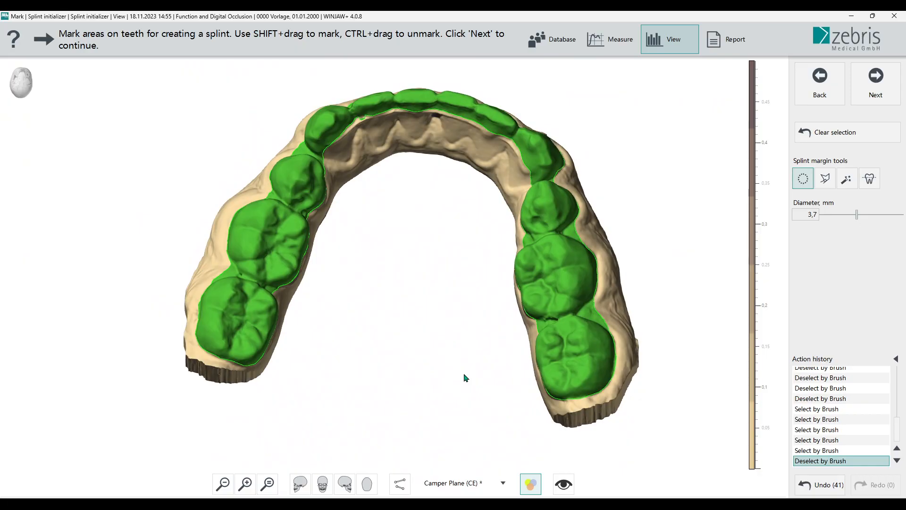
click(872, 87)
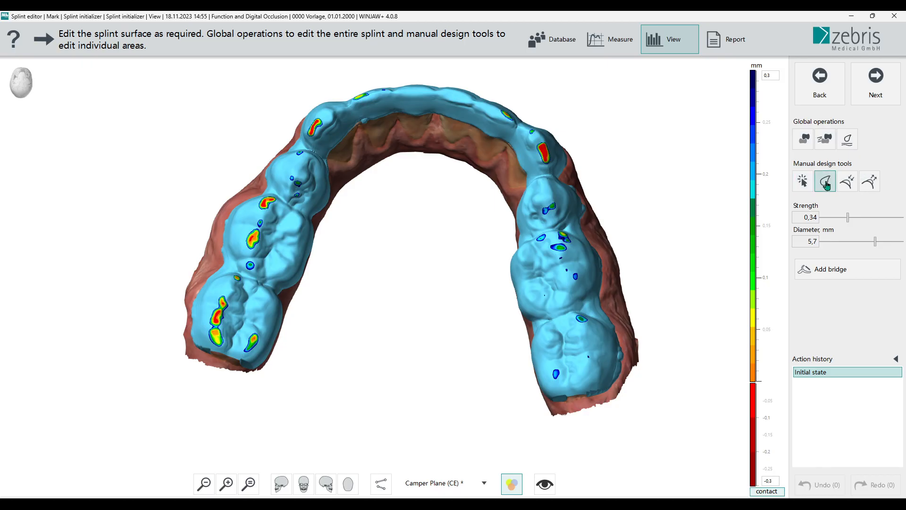
- Smooth the outer half of the rearmost molar's chewing surface, setting the smoothing strength to 0.33 and the diameter to 5.0 mm
scroll(611, 335, up, 5)
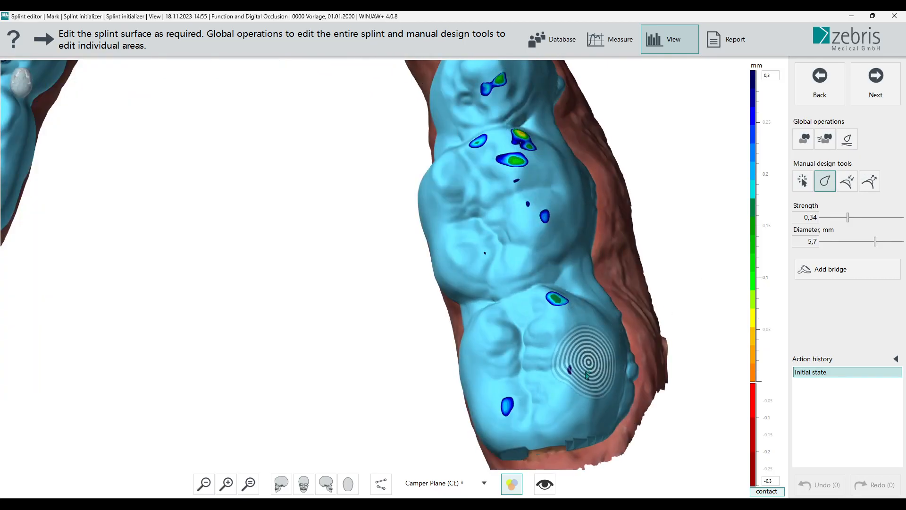
mouse_move(582, 401)
mouse_down()
mouse_move(569, 331)
mouse_move(552, 307)
mouse_move(550, 366)
mouse_move(561, 398)
mouse_move(585, 366)
mouse_move(584, 399)
mouse_move(609, 372)
mouse_up()
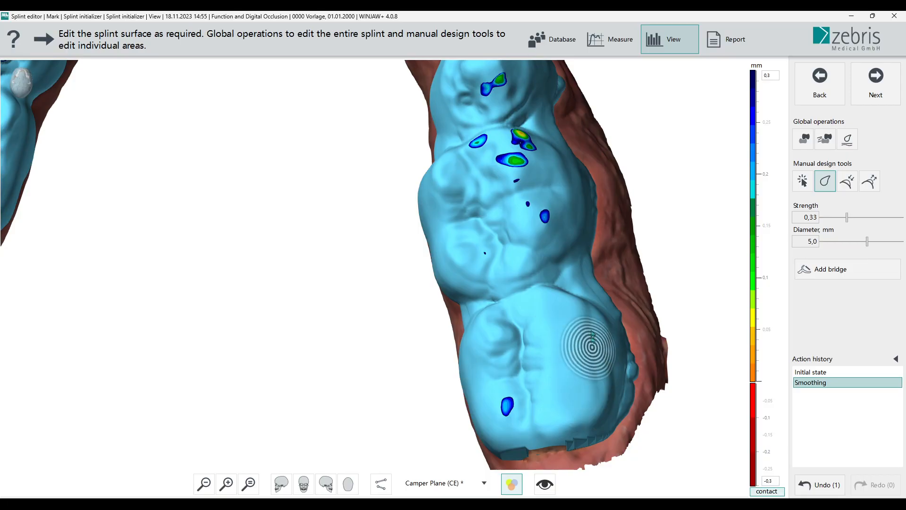
click(592, 335)
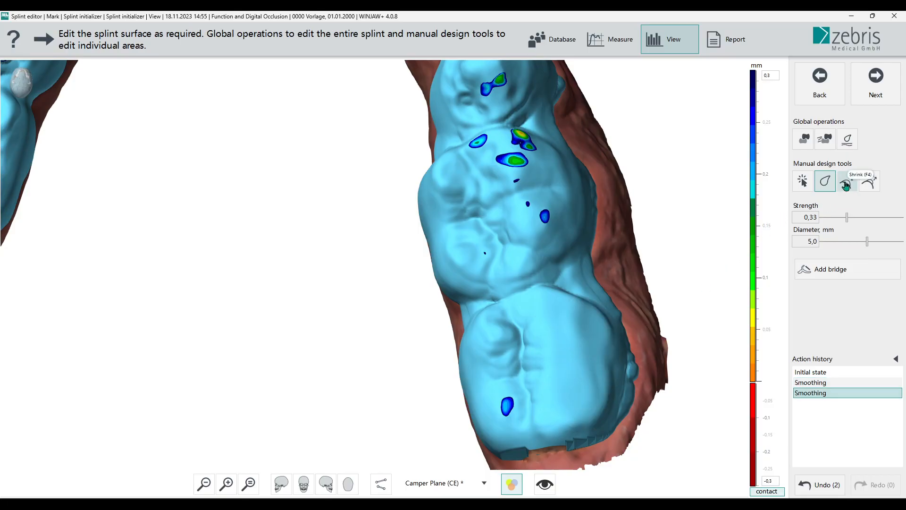
- Shrink the splint surface at the contact spots on the outer cusp and front edge of the front molar
click(540, 217)
click(542, 155)
click(528, 159)
click(520, 137)
click(518, 137)
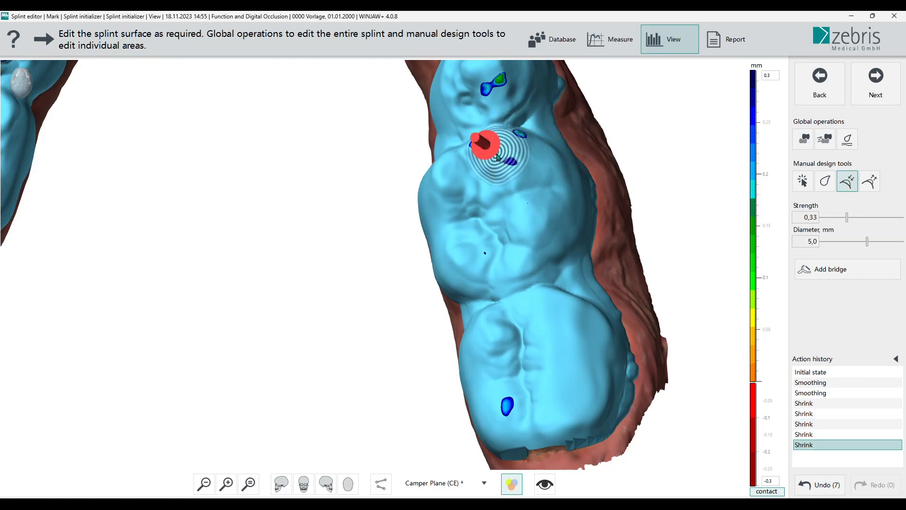
click(501, 154)
click(494, 143)
click(526, 146)
click(521, 151)
click(525, 151)
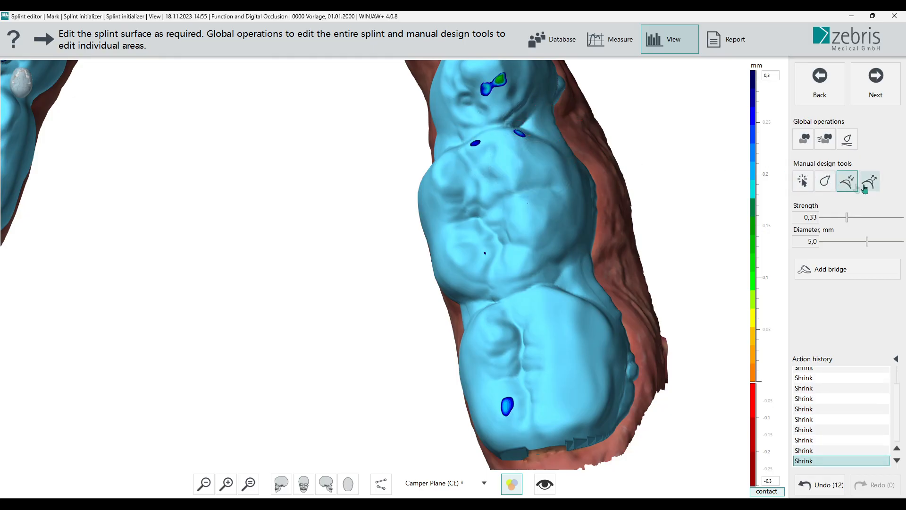
- Expand the splint surface at the front edge and outer cusp of the front molar to build up the contacts
click(499, 144)
click(516, 139)
click(518, 139)
click(522, 158)
click(495, 146)
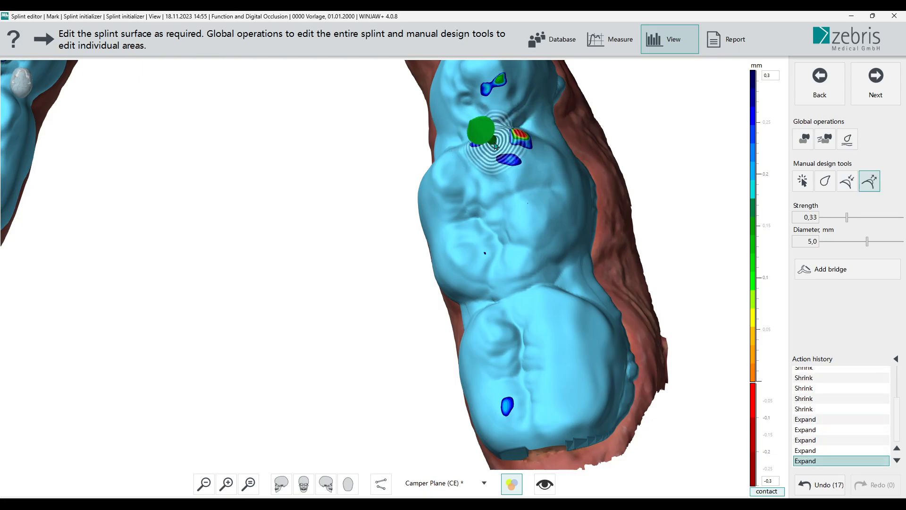
click(545, 193)
click(541, 220)
click(540, 223)
click(548, 237)
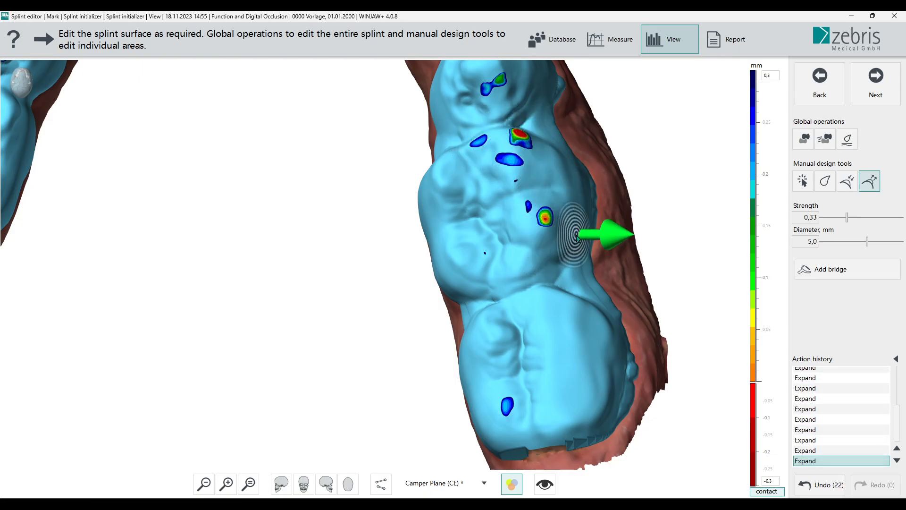
- Expand the front molar's surface near its front edge further, and apply the global static grind to the entire splint
scroll(576, 236, down, 4)
middle_drag(411, 196, 420, 267)
scroll(420, 267, down, 1)
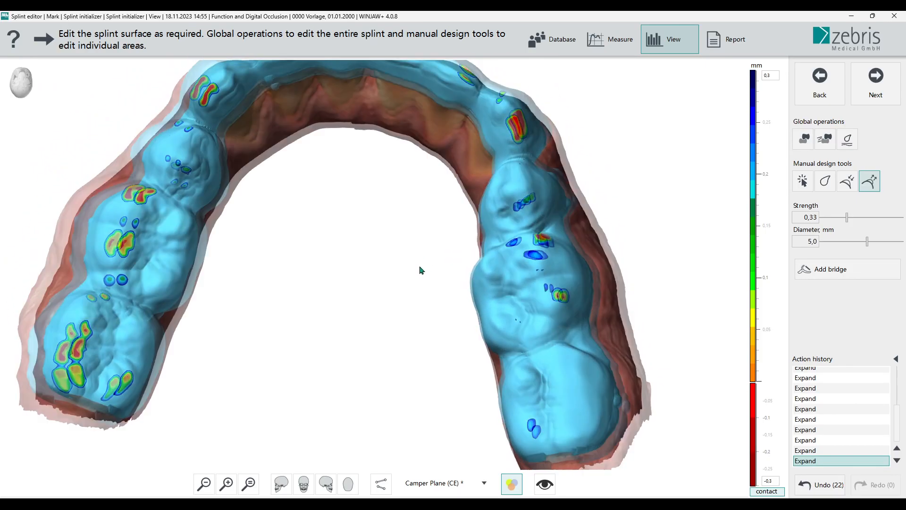
scroll(420, 269, down, 2)
drag(382, 266, 393, 270)
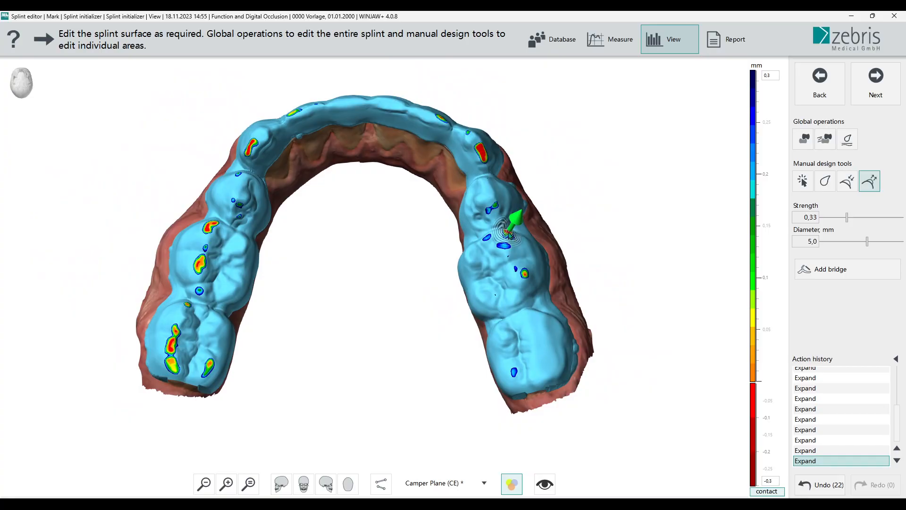
scroll(508, 242, up, 5)
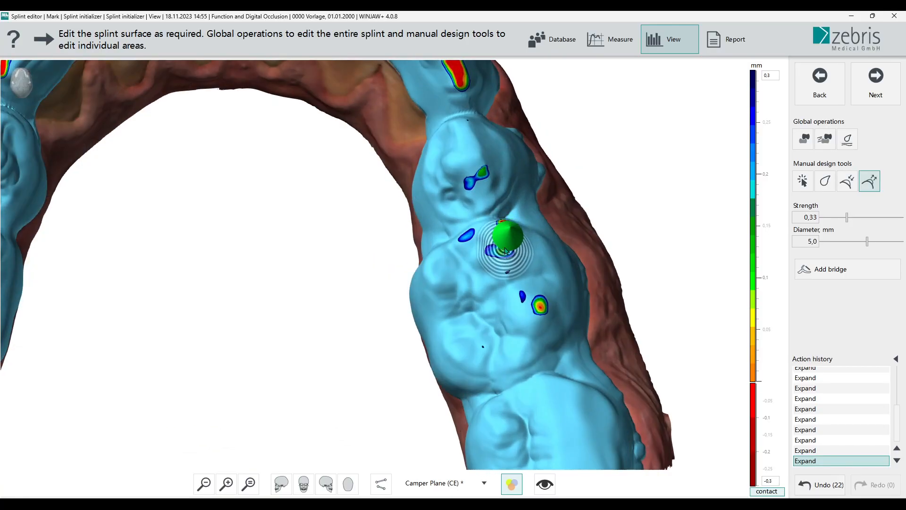
click(503, 249)
click(511, 238)
scroll(524, 259, down, 3)
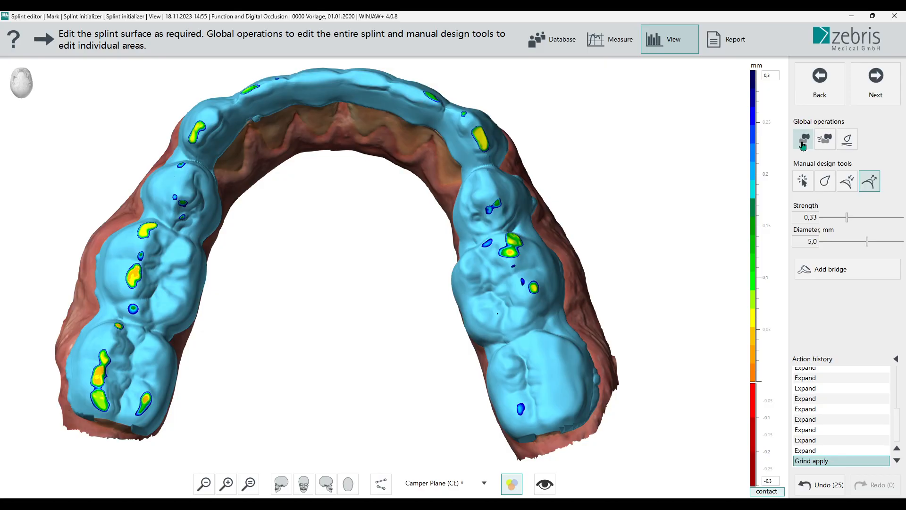
- Grind the splint in dynamically with the motion envelope generated from time interval 6 Zahngeführt
click(827, 142)
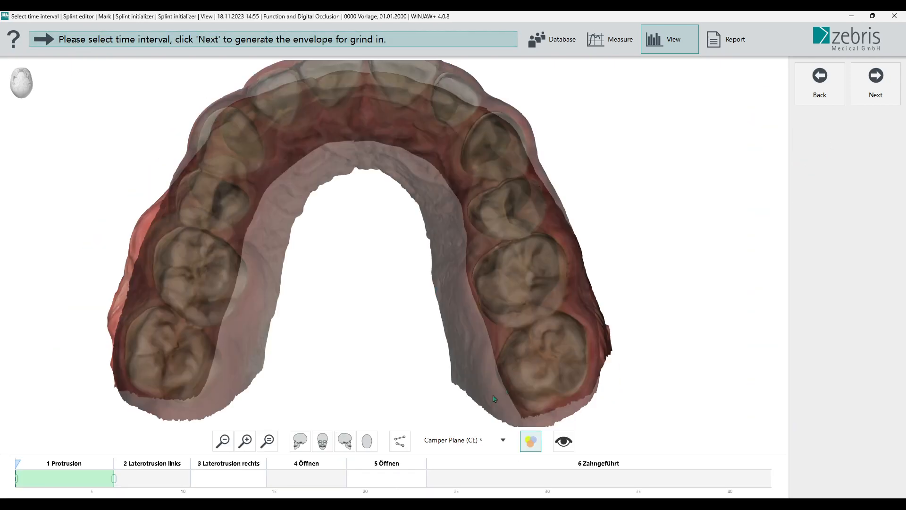
click(428, 481)
drag(539, 327, 425, 227)
right_drag(590, 257, 407, 269)
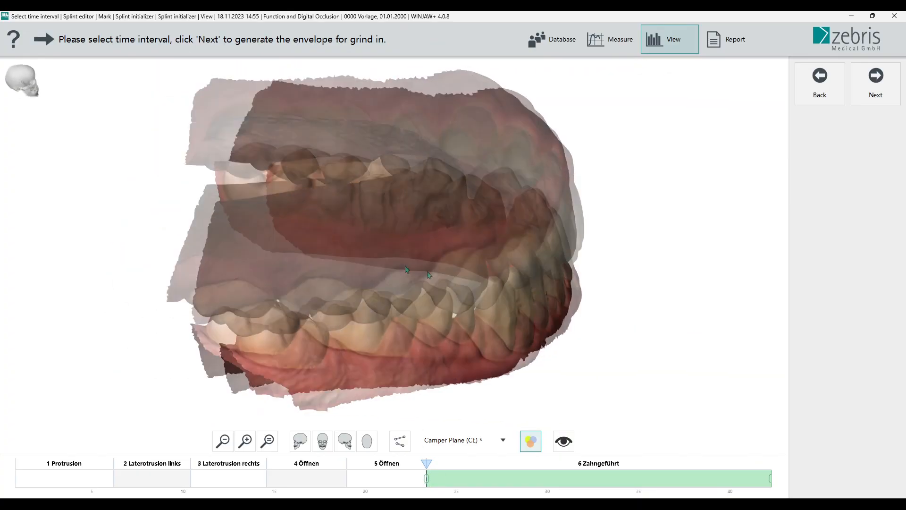
drag(407, 269, 364, 245)
mouse_move(445, 470)
mouse_down()
mouse_move(592, 480)
mouse_move(759, 475)
mouse_up()
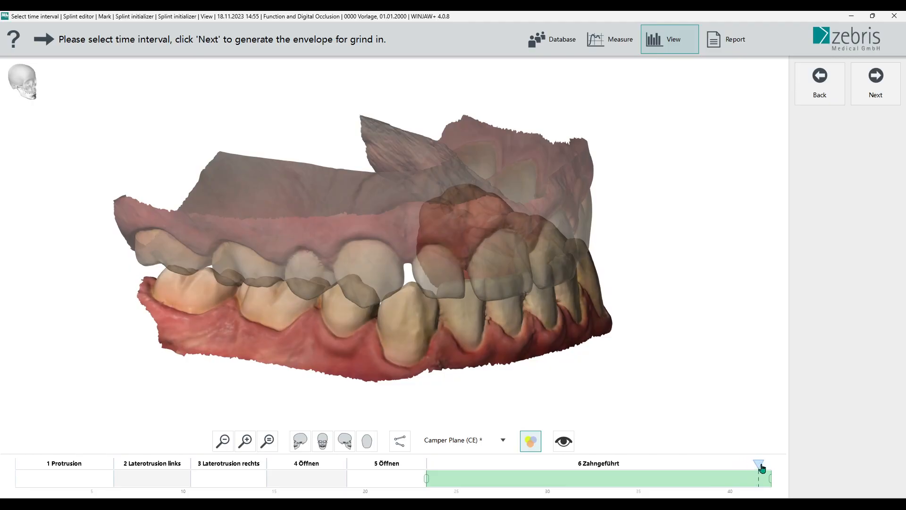
click(877, 96)
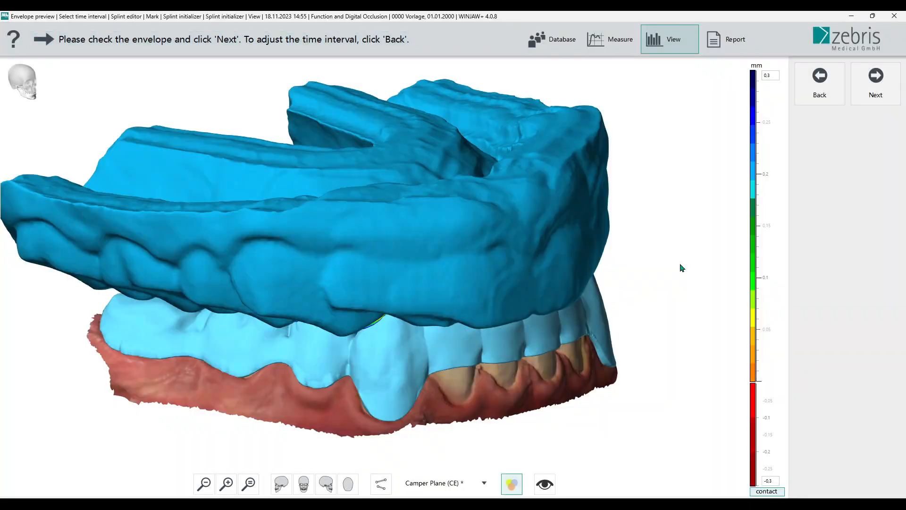
click(875, 96)
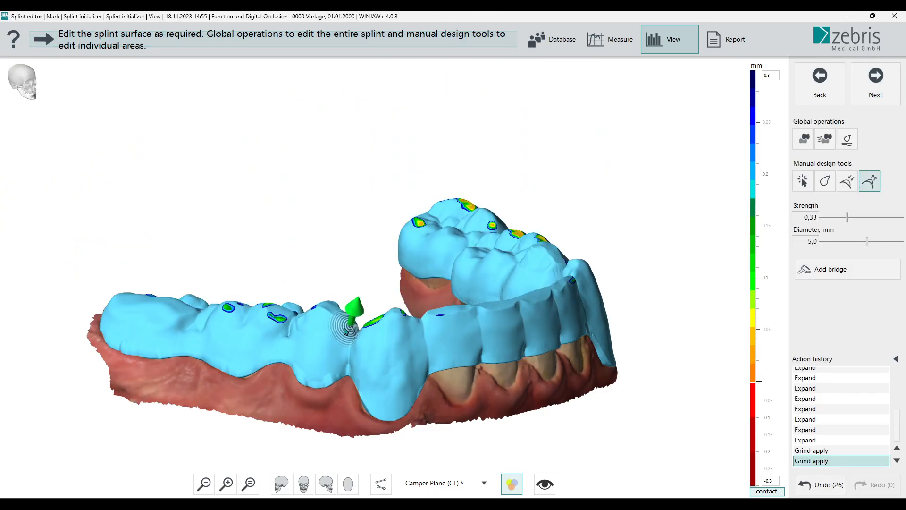
- Compare the contacts before grinding, after static grinding and after dynamic grinding in the action history, dropping the stray canine expansion
click(377, 344)
mouse_move(459, 412)
right_down()
mouse_move(567, 431)
mouse_move(688, 431)
mouse_move(746, 463)
mouse_move(716, 427)
mouse_move(690, 298)
mouse_move(710, 338)
mouse_move(700, 364)
right_up()
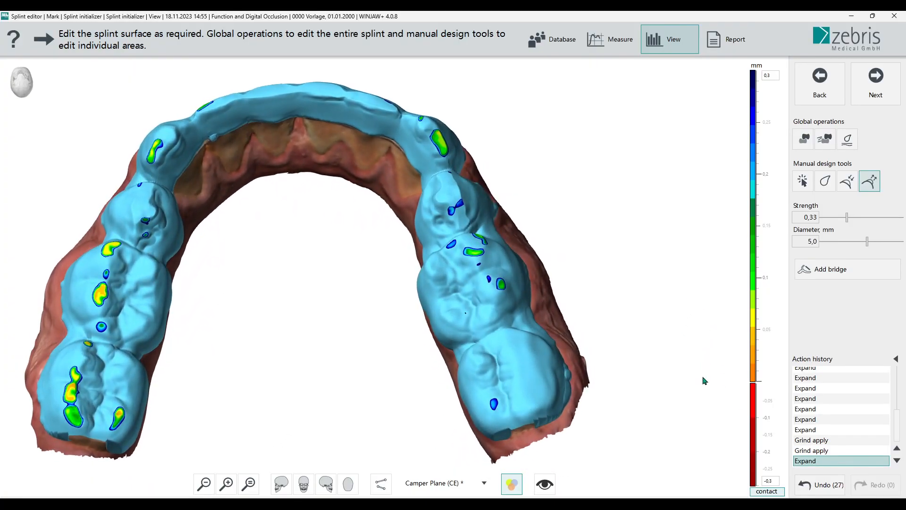
click(836, 431)
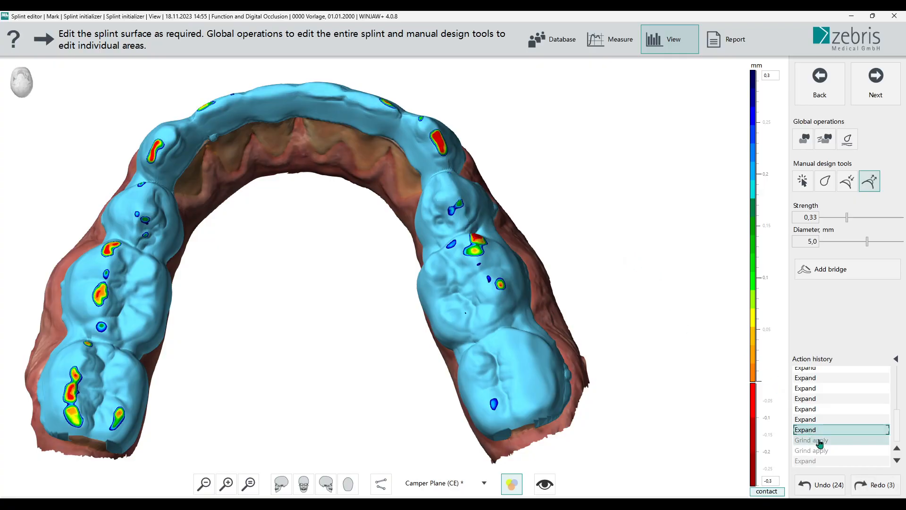
click(820, 441)
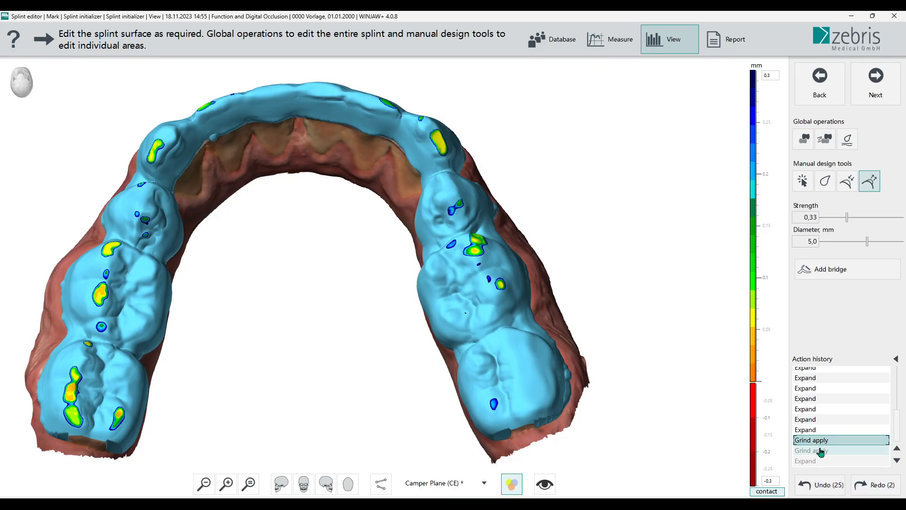
click(821, 451)
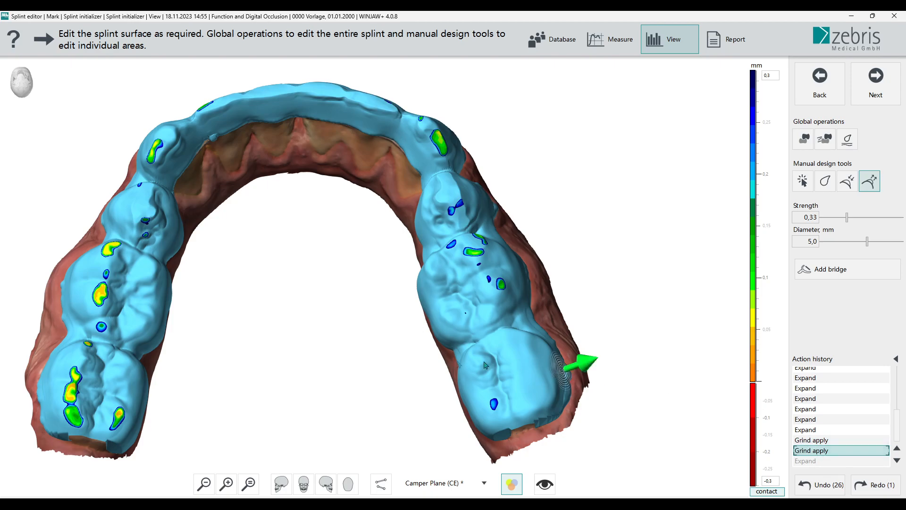
middle_drag(390, 366, 418, 365)
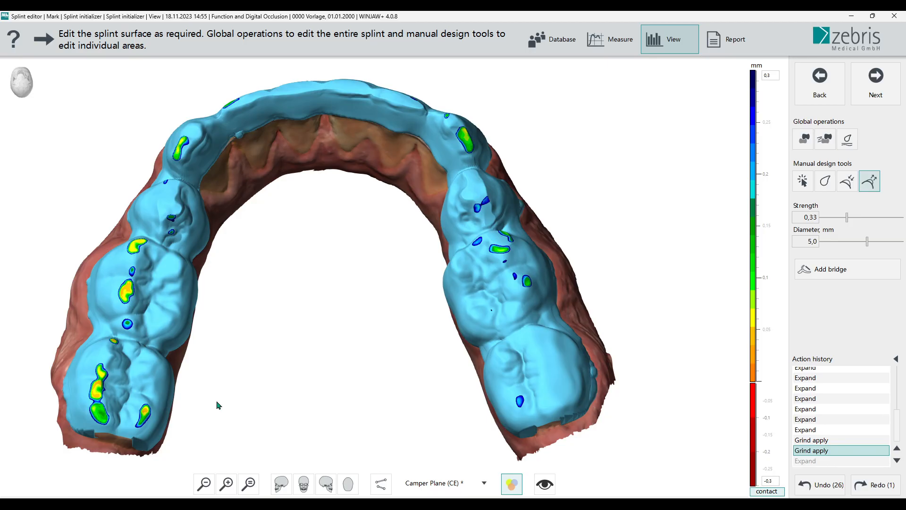
- Apply global smoothing to the entire splint three times
click(848, 141)
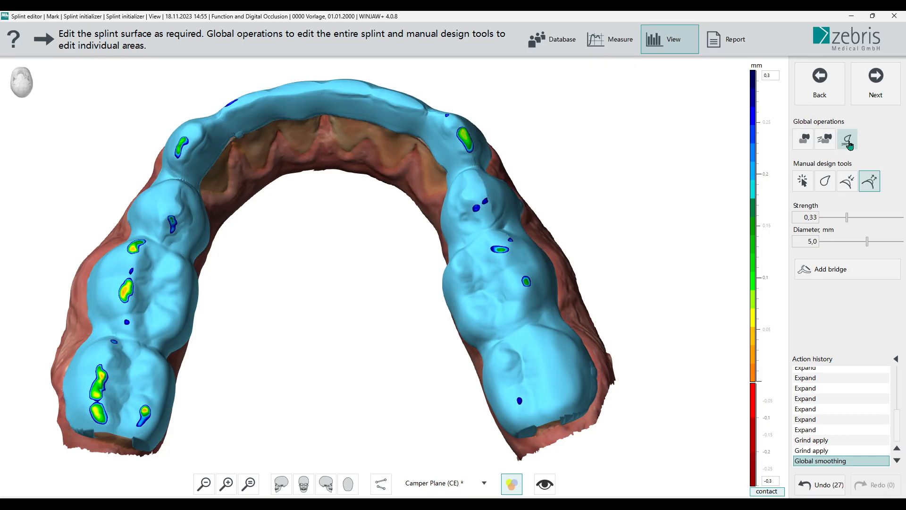
click(848, 142)
click(848, 143)
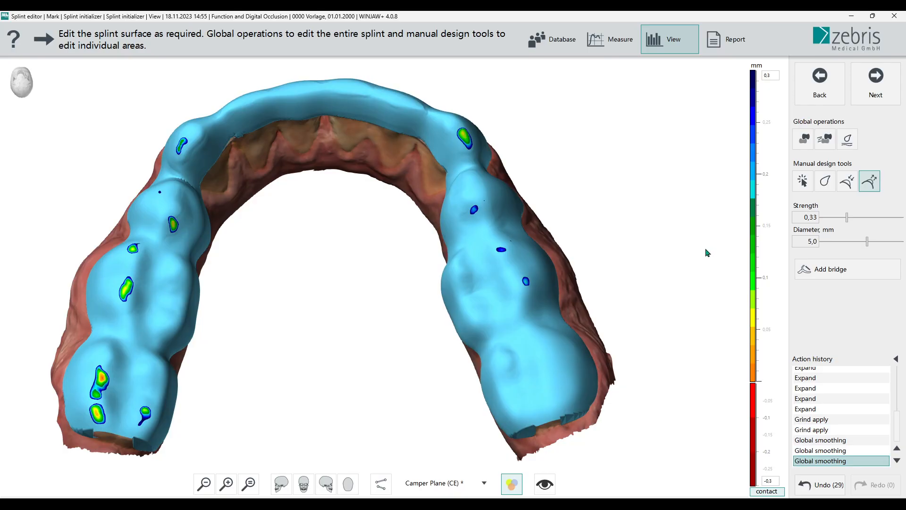
- Check the smoothed splint from several sides and accept it to open the cross-section preview
drag(708, 252, 686, 232)
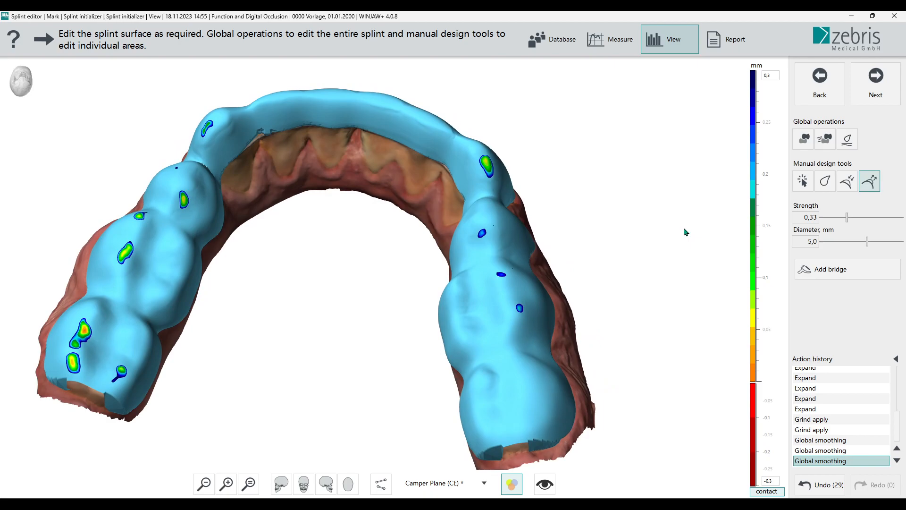
drag(686, 232, 436, 190)
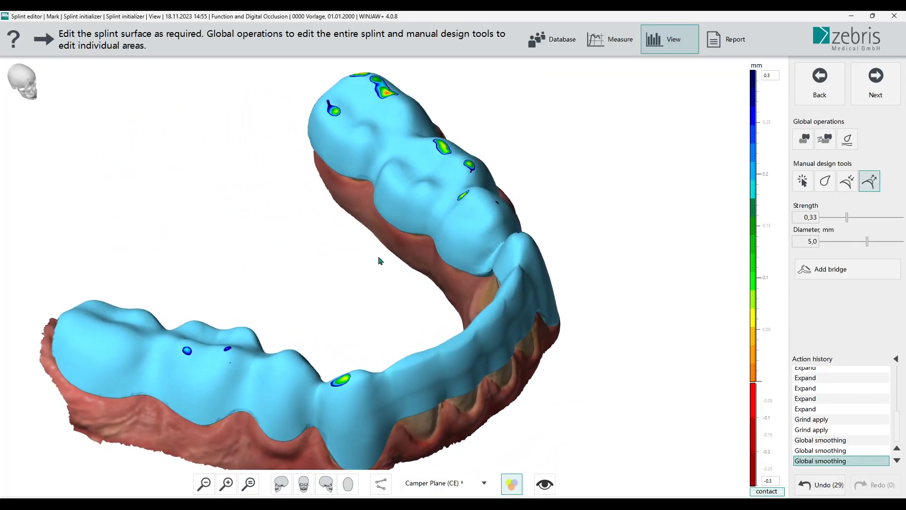
middle_drag(380, 261, 382, 242)
scroll(380, 242, down, 2)
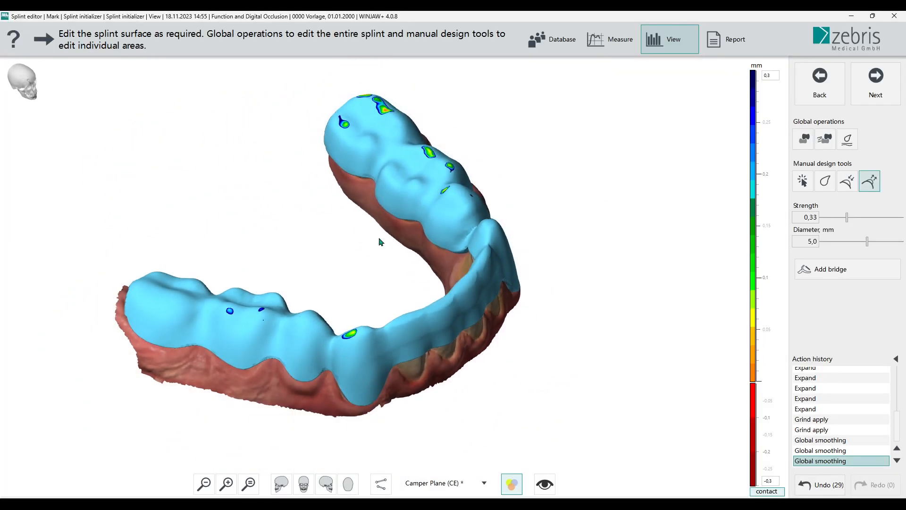
click(877, 92)
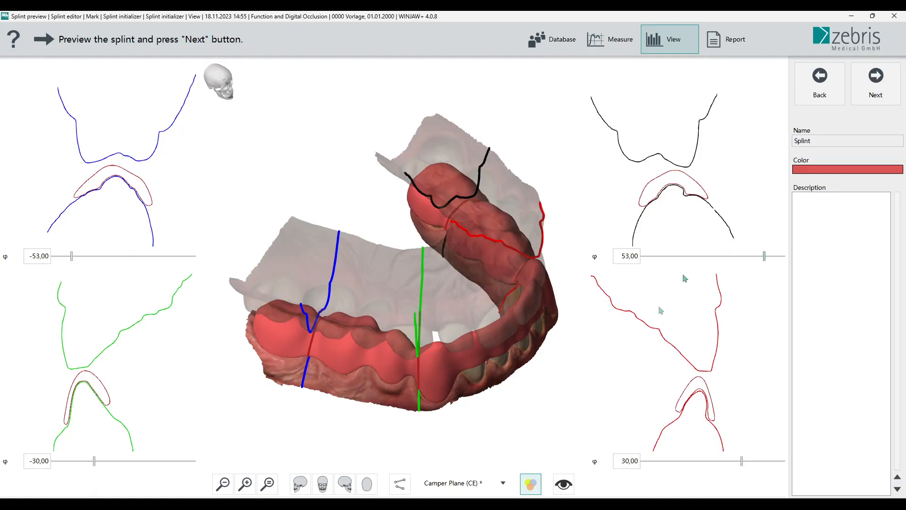
- Shift the green cross-section to -32.11 in the preview and save the splint to the record
drag(420, 401, 409, 399)
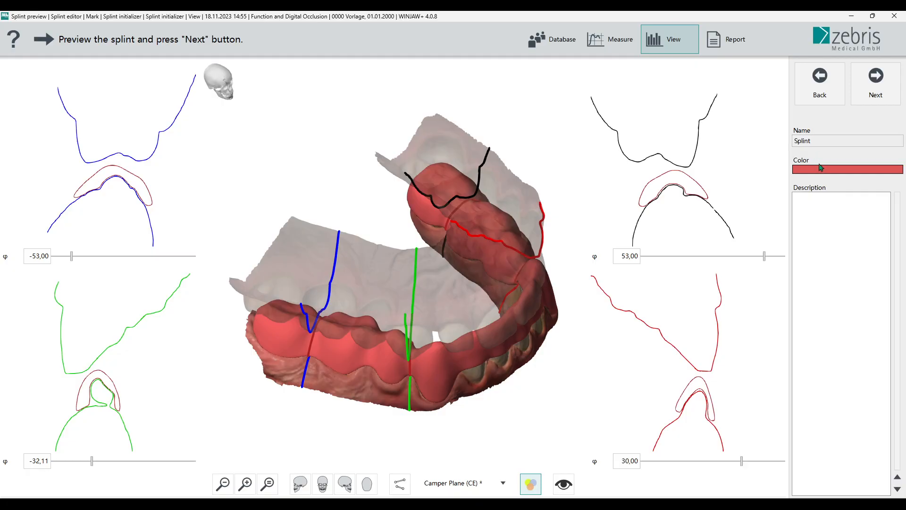
click(816, 200)
click(875, 96)
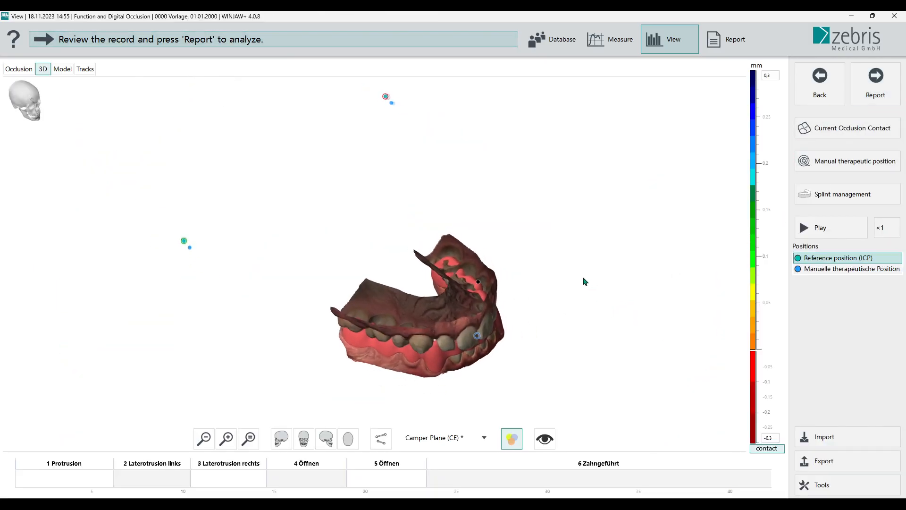
- Export only the splint, without upper and lower jaw, as an STL of export type milling to the Downloads folder
click(843, 461)
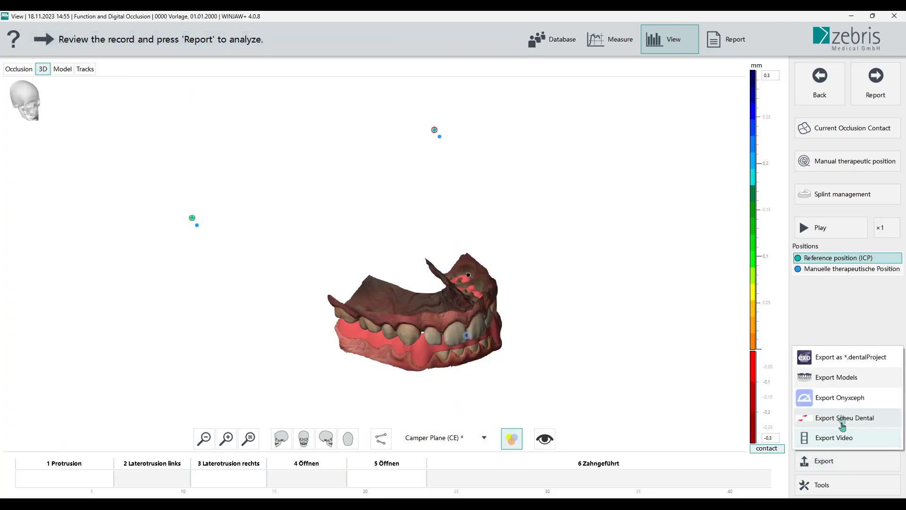
click(837, 385)
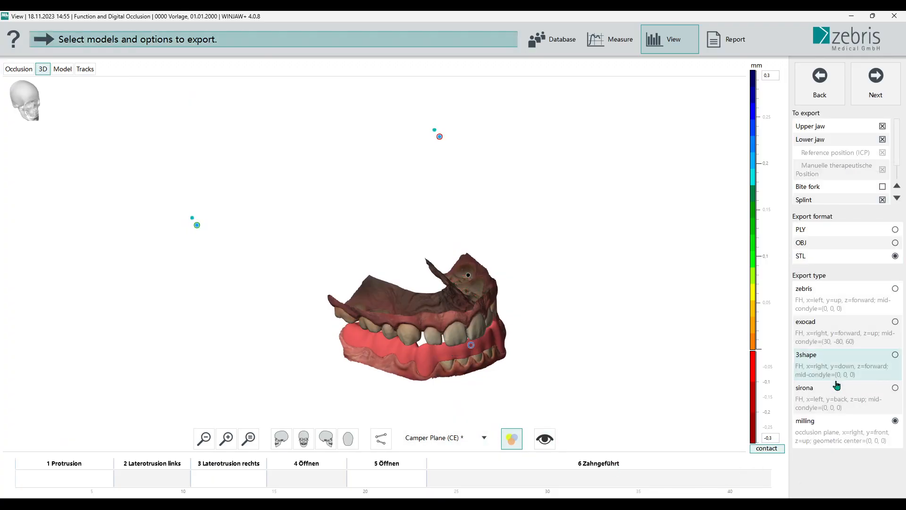
click(883, 139)
click(883, 126)
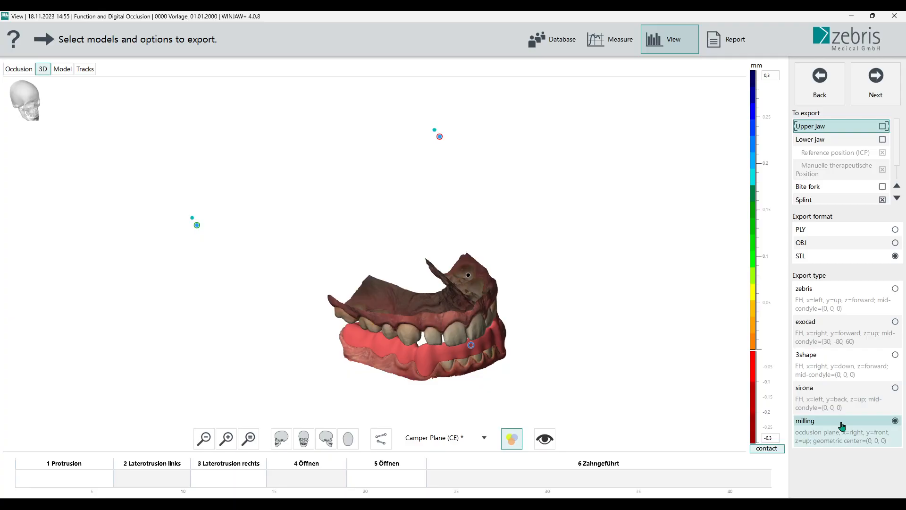
click(883, 94)
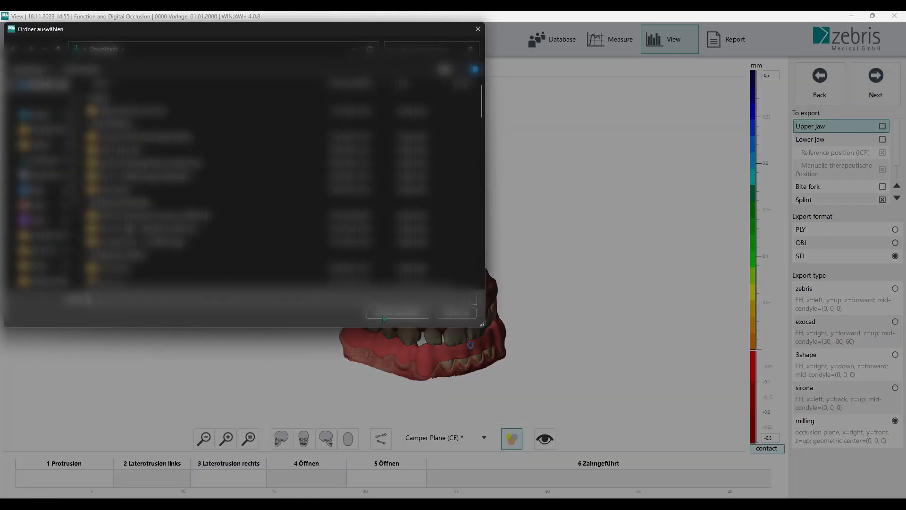
click(392, 313)
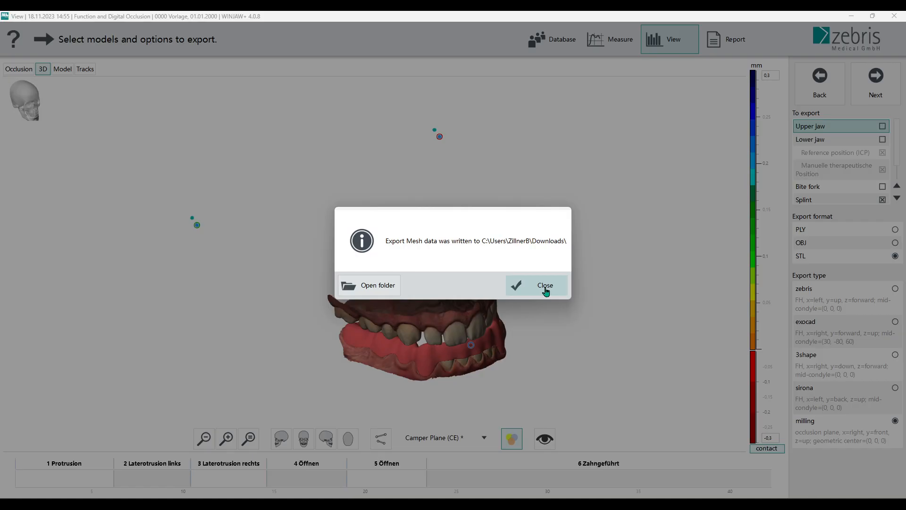
click(545, 290)
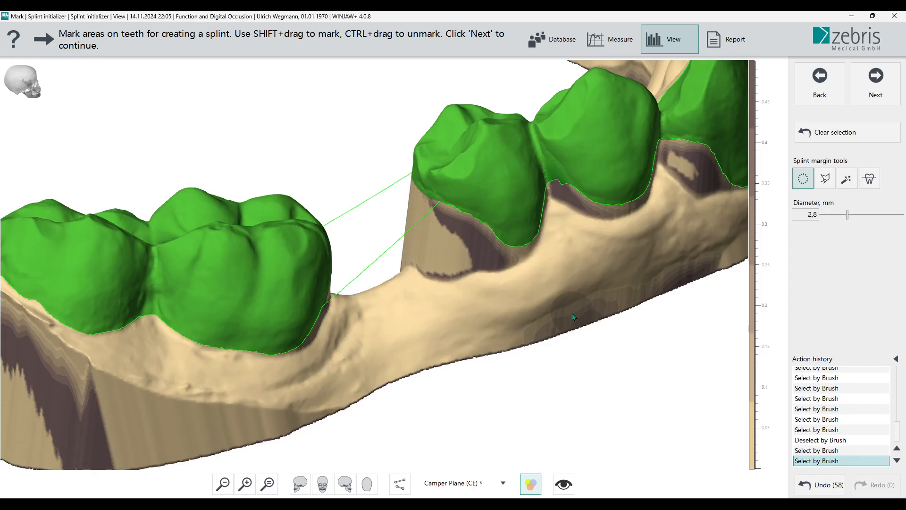
- Check the marked splint margin across the tooth gap from both sides and generate the splint from it
drag(511, 334, 883, 266)
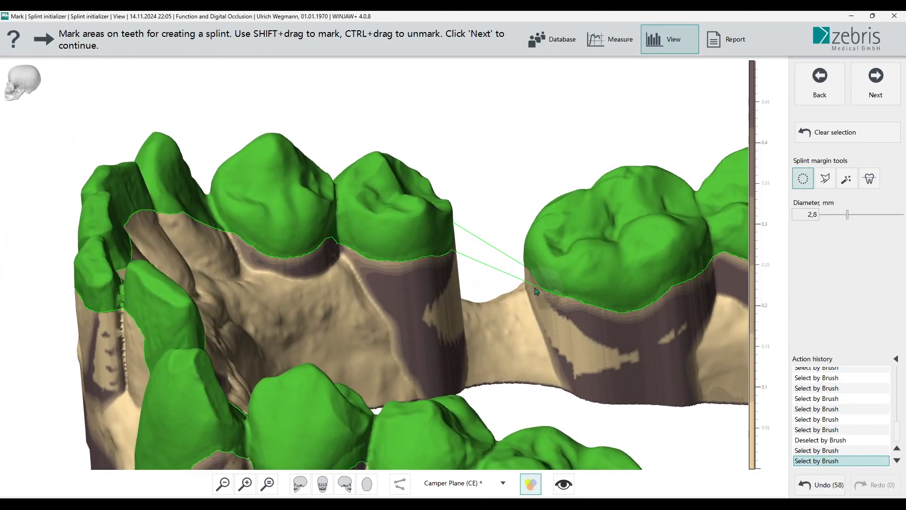
drag(596, 307, 538, 327)
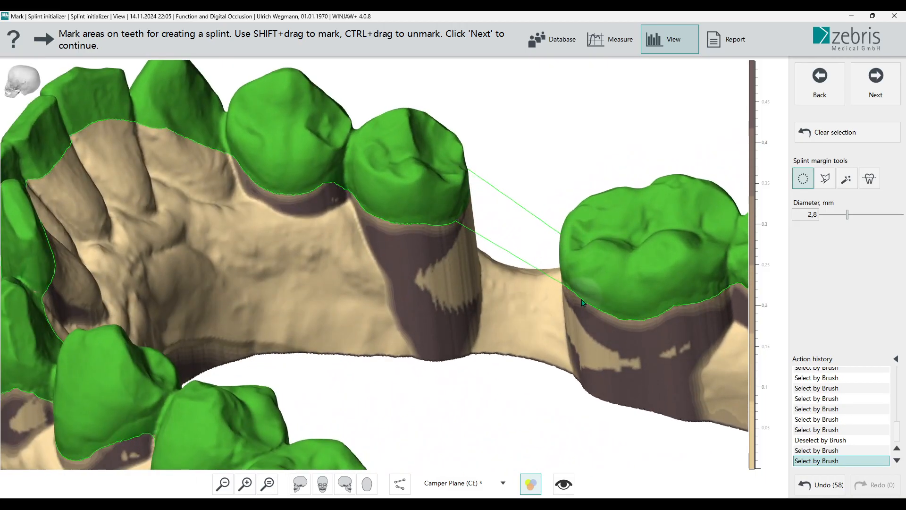
drag(536, 338, 441, 326)
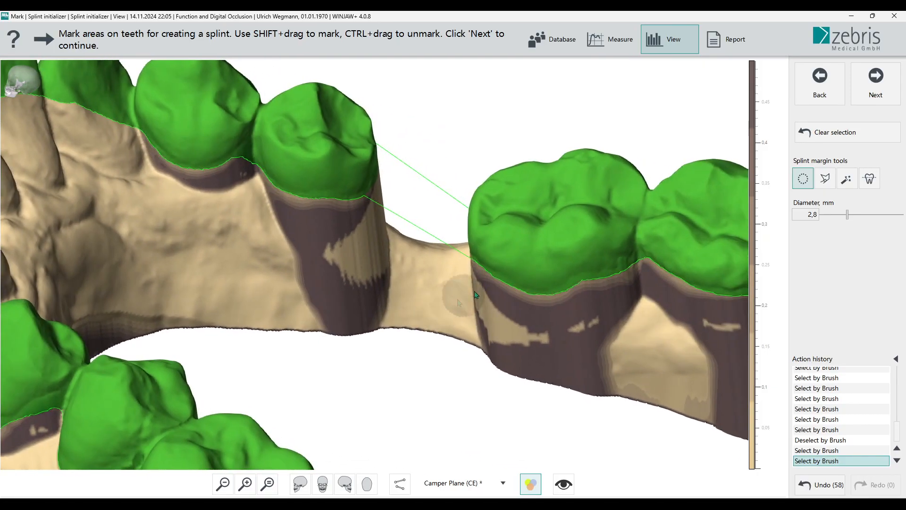
click(874, 96)
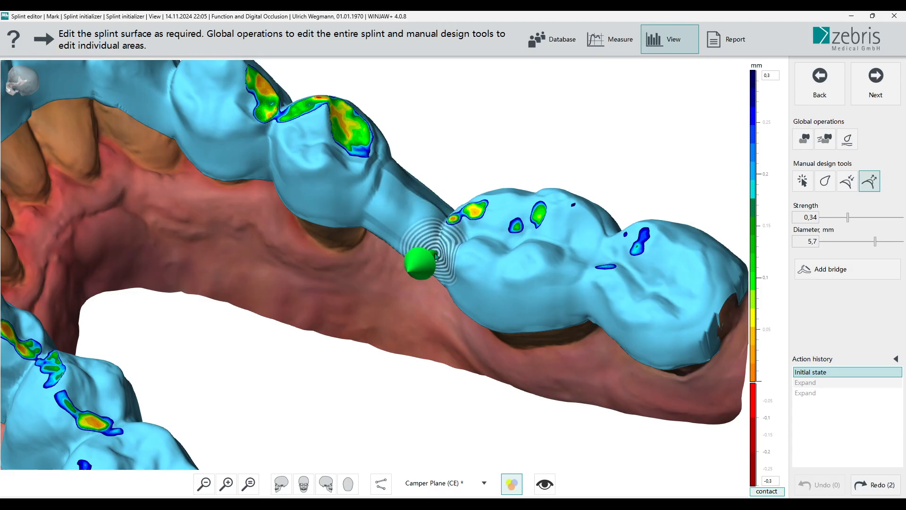
- Expand the thin splint connection across the tooth gap and smooth its surface
click(450, 253)
drag(460, 164, 502, 151)
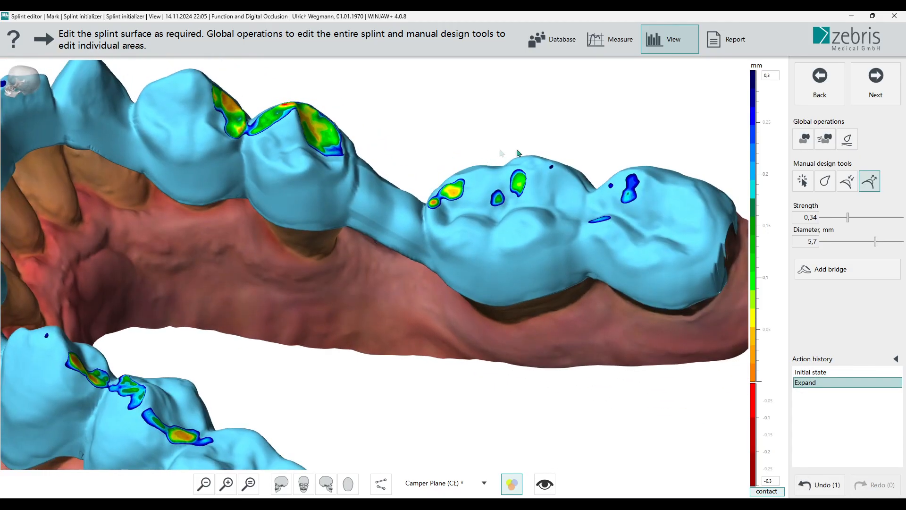
click(825, 182)
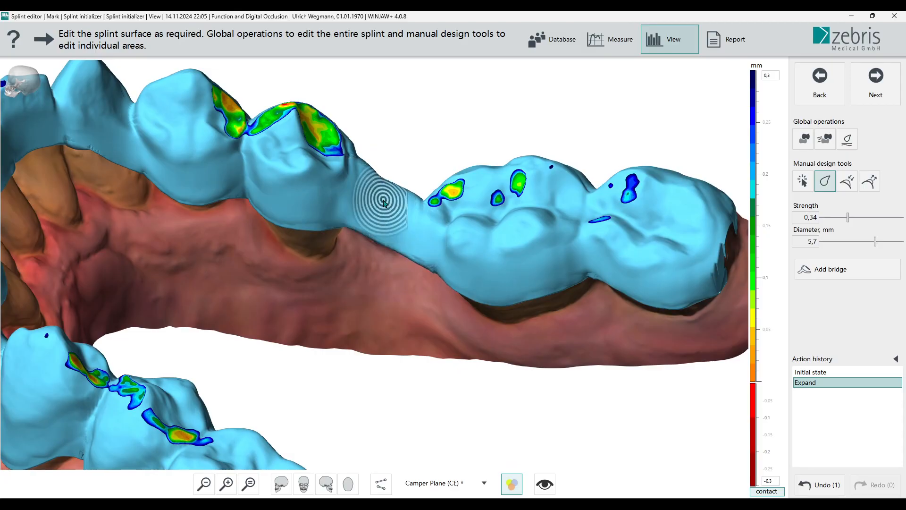
mouse_move(379, 181)
mouse_down()
mouse_move(360, 202)
mouse_move(399, 194)
mouse_move(432, 222)
mouse_up()
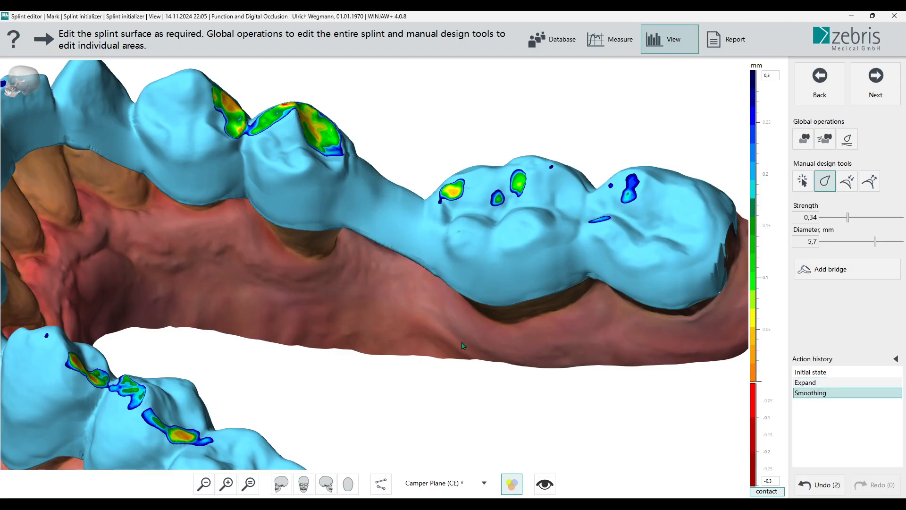